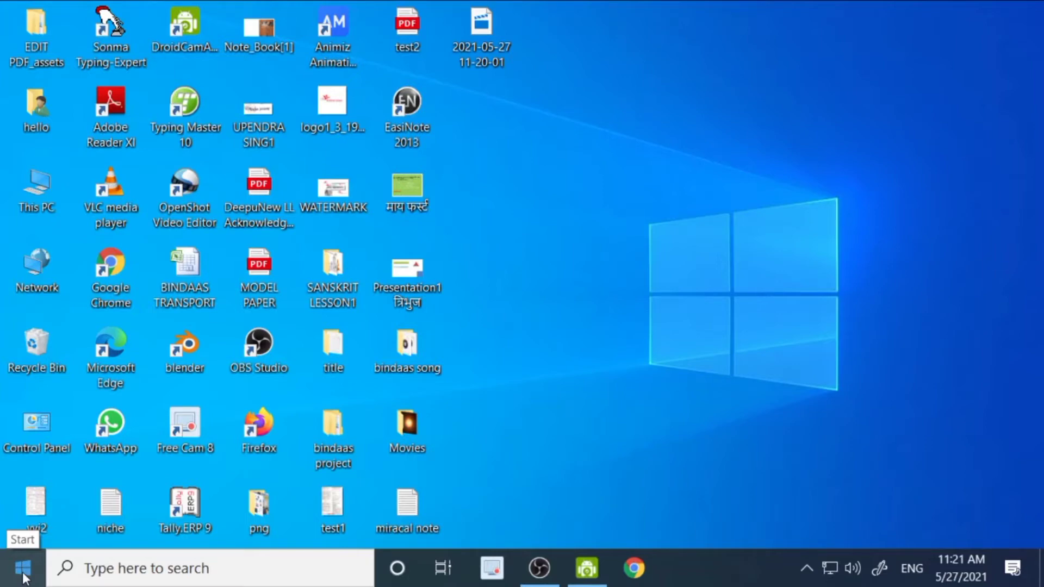
- Open the Network & Internet category in Windows Settings and review its network status page
{"action": "left_click", "coordinate": [23, 577]}
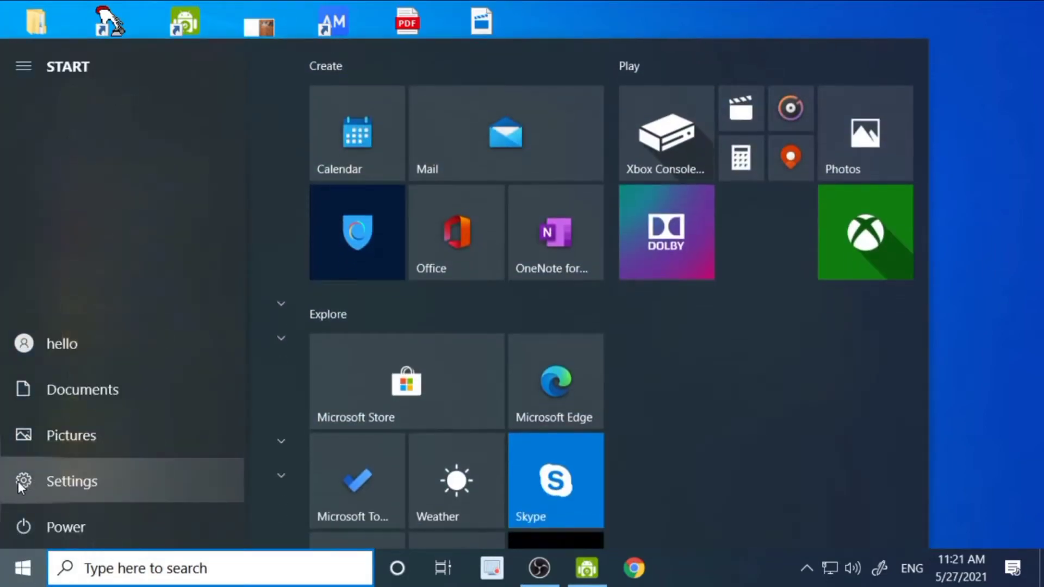
{"action": "left_click", "coordinate": [21, 480]}
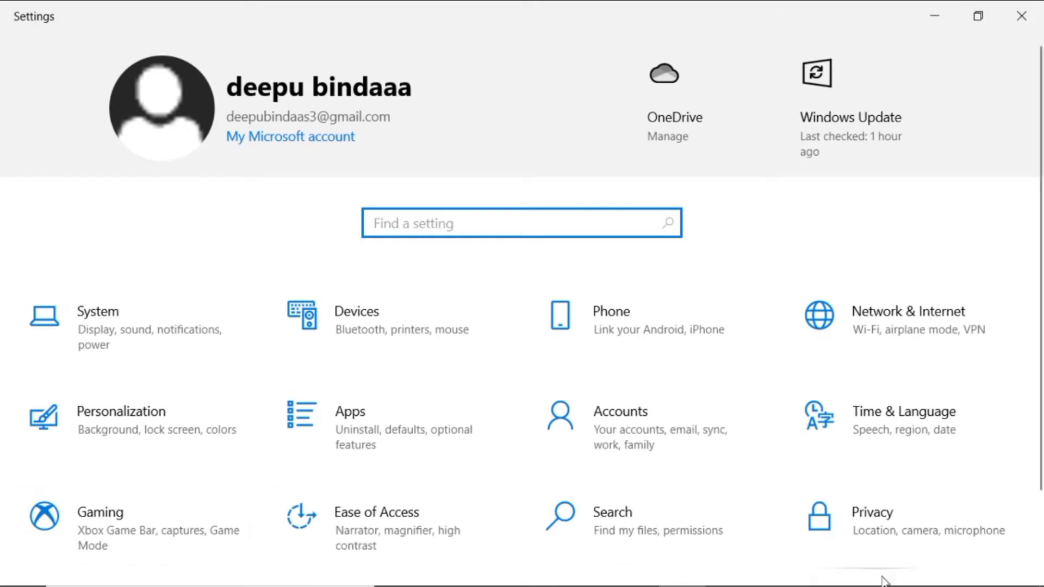
{"action": "left_click", "coordinate": [910, 330]}
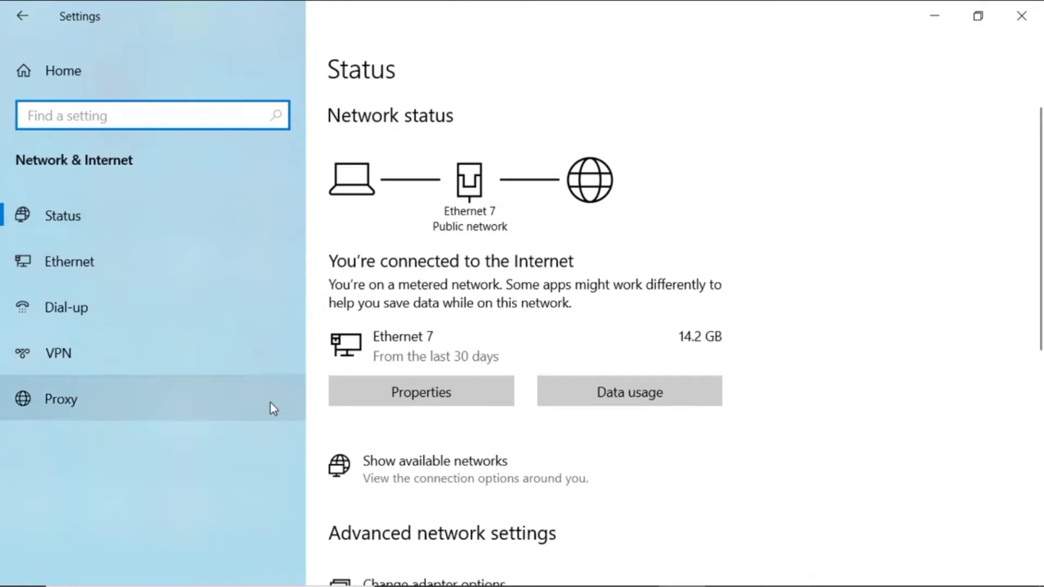
{"action": "scroll", "coordinate": [499, 210], "scroll_direction": "down", "scroll_amount": 5}
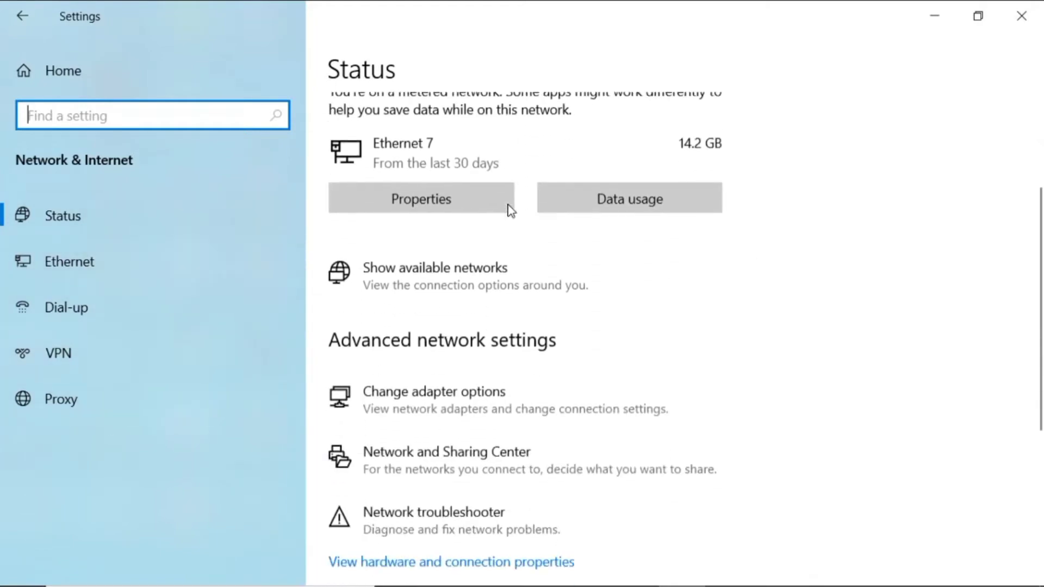
{"action": "scroll", "coordinate": [534, 226], "scroll_direction": "up", "scroll_amount": 5}
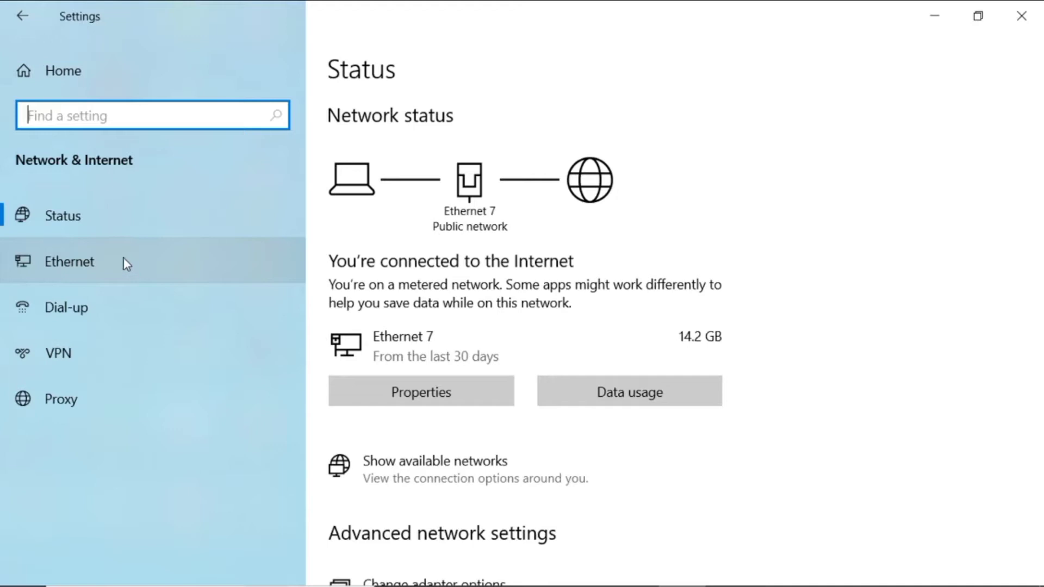
- Toggle the metered connection setting off and back on for the unconnected Ethernet adapter, and return to the Settings home page
{"action": "left_click", "coordinate": [87, 261]}
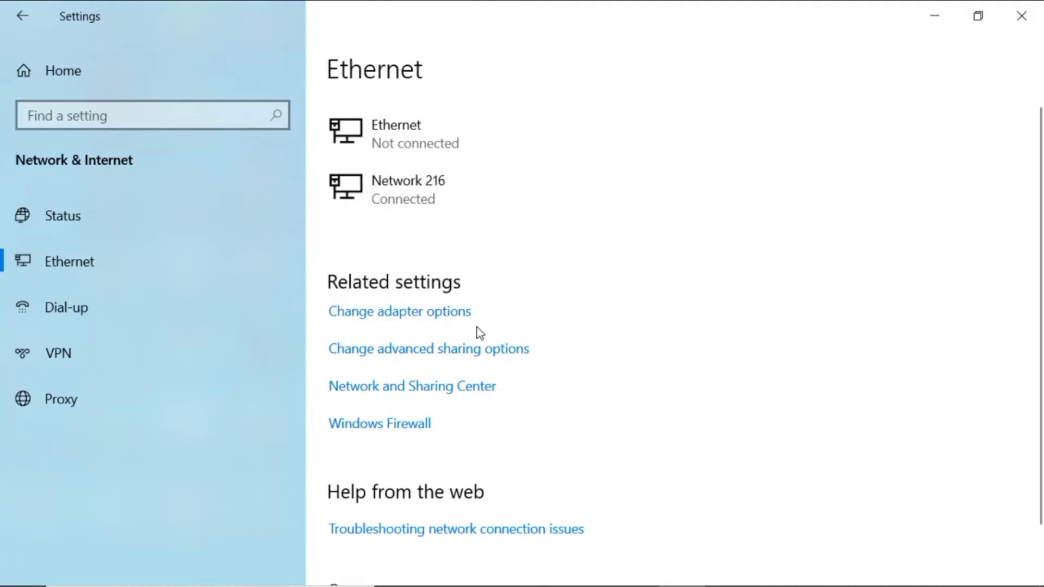
{"action": "scroll", "coordinate": [481, 329], "scroll_direction": "down", "scroll_amount": 1}
{"action": "scroll", "coordinate": [489, 323], "scroll_direction": "up", "scroll_amount": 1}
{"action": "left_click", "coordinate": [427, 147]}
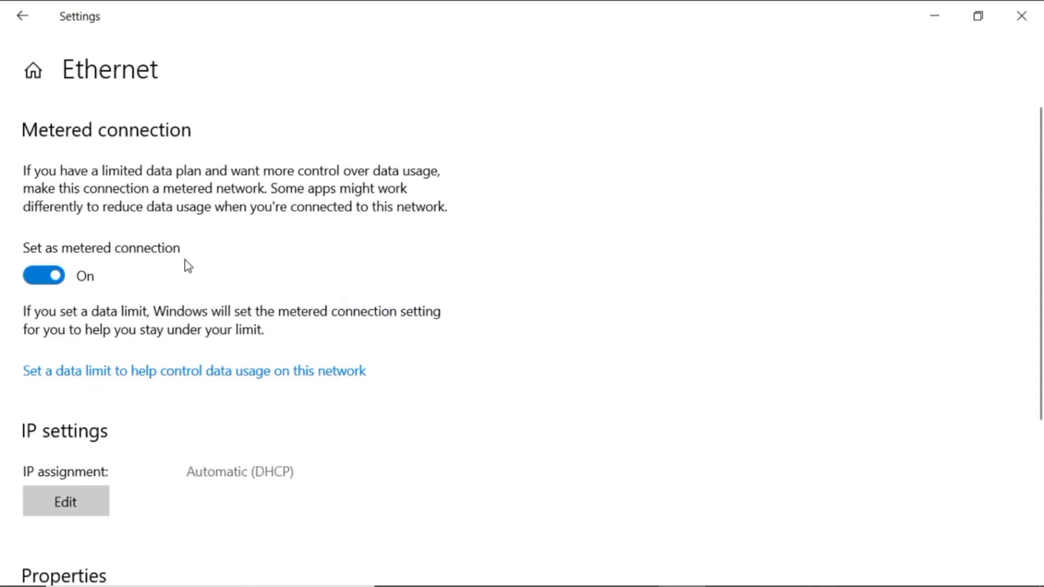
{"action": "left_click", "coordinate": [59, 277]}
{"action": "left_click", "coordinate": [41, 282]}
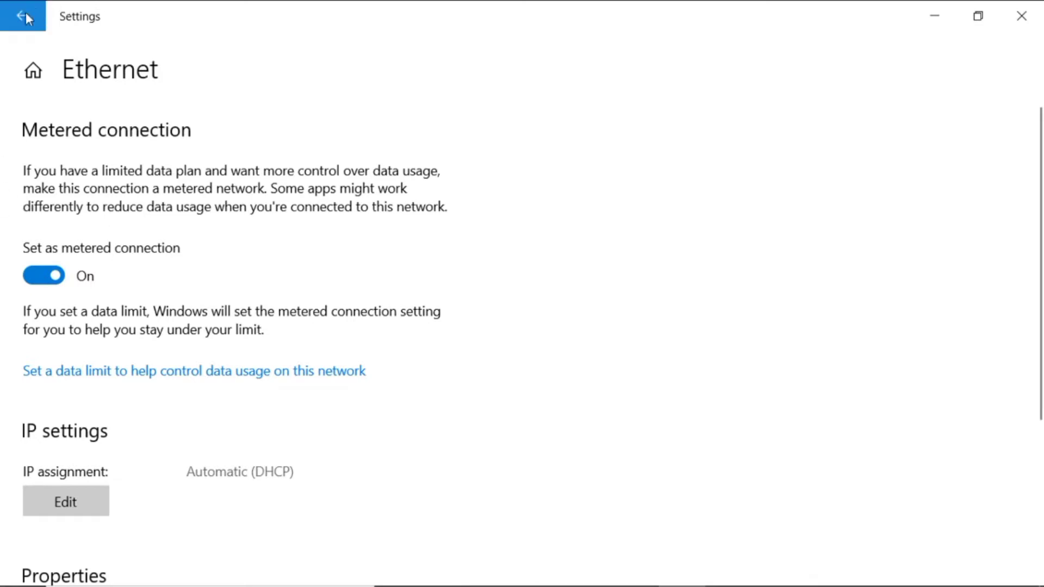
{"action": "left_click", "coordinate": [8, 26]}
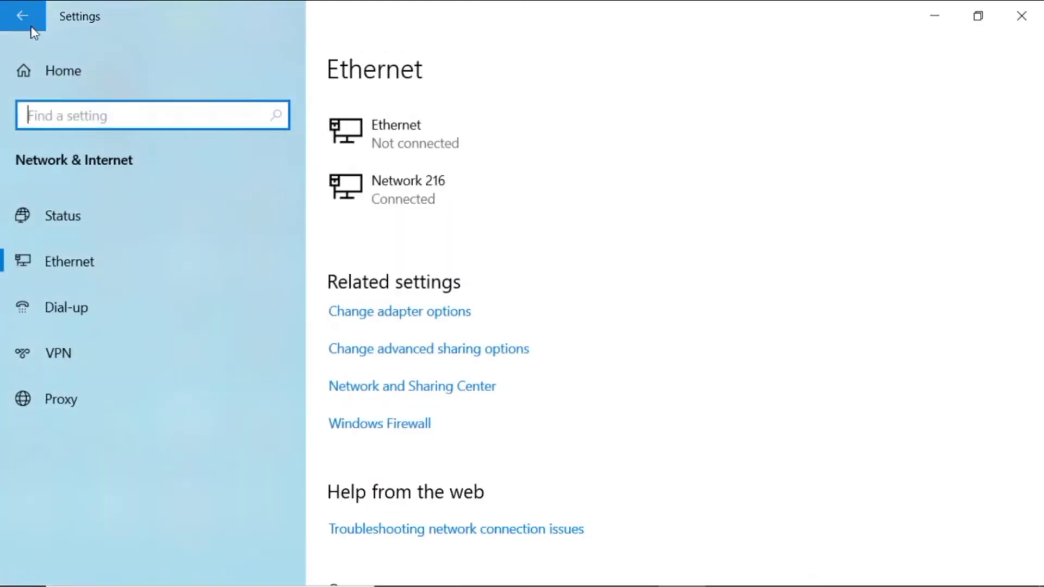
{"action": "left_click", "coordinate": [18, 7]}
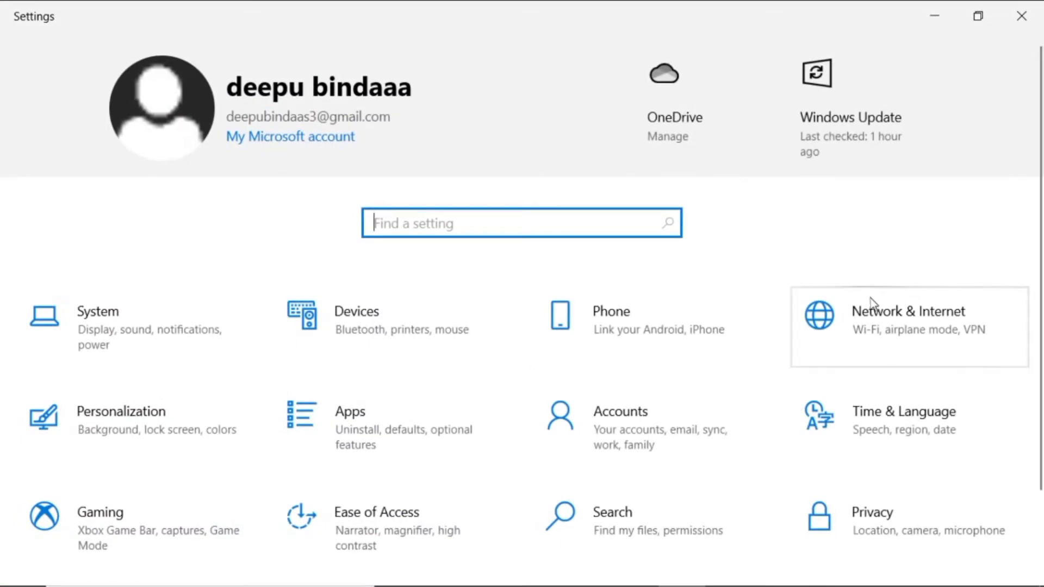
- Open the data usage details for Ethernet 7 from the network status page and examine the usage per app
{"action": "left_click", "coordinate": [867, 321]}
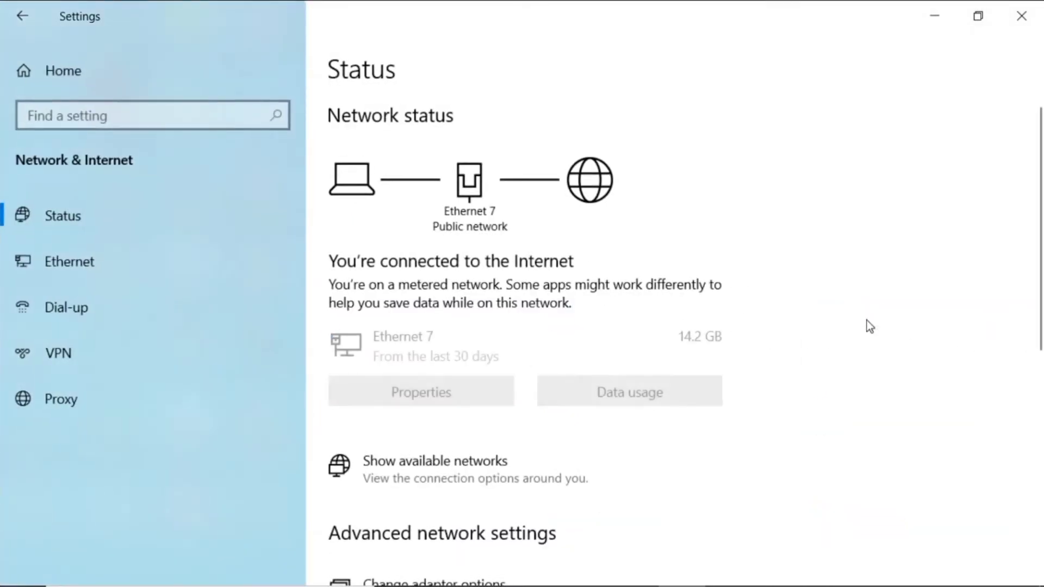
{"action": "left_click", "coordinate": [105, 216]}
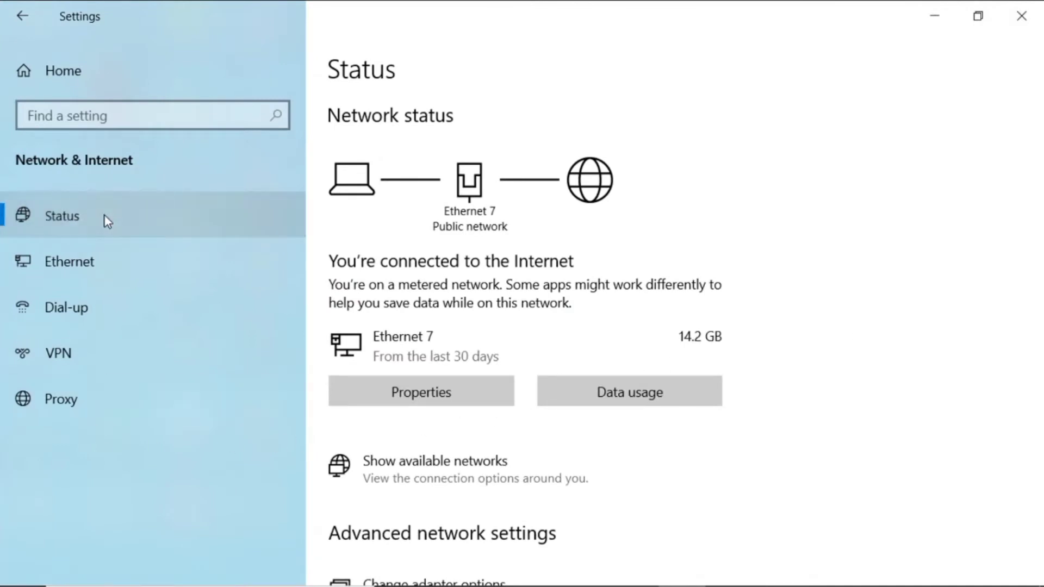
{"action": "left_click", "coordinate": [658, 393]}
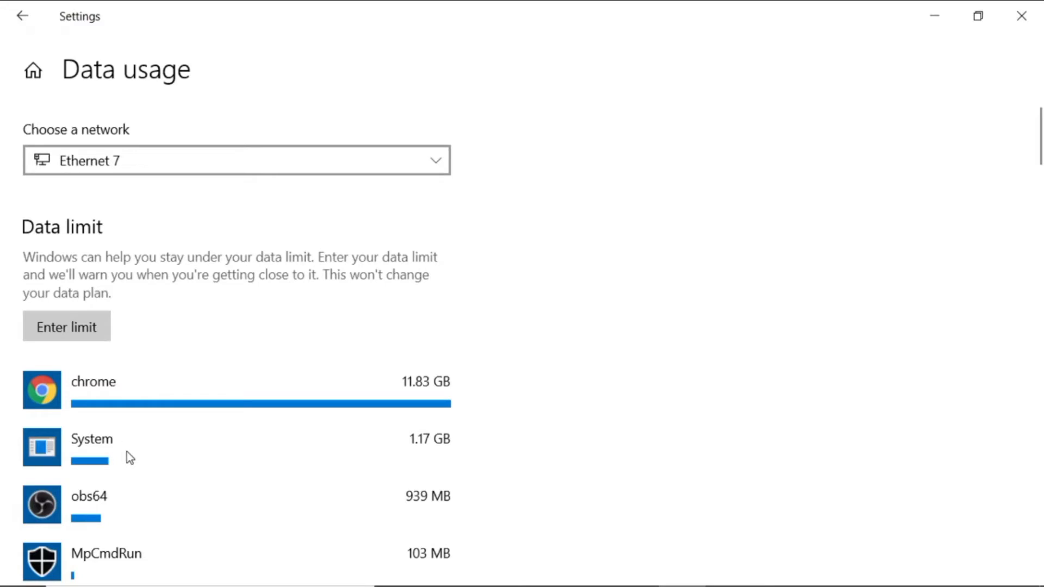
{"action": "scroll", "coordinate": [128, 461], "scroll_direction": "down", "scroll_amount": 5}
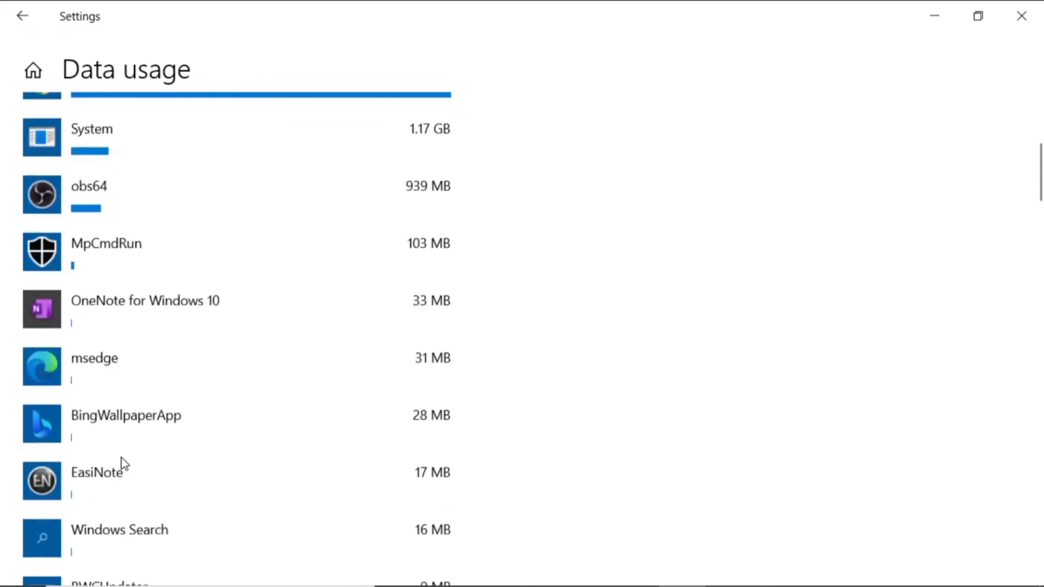
{"action": "scroll", "coordinate": [31, 148], "scroll_direction": "up", "scroll_amount": 2}
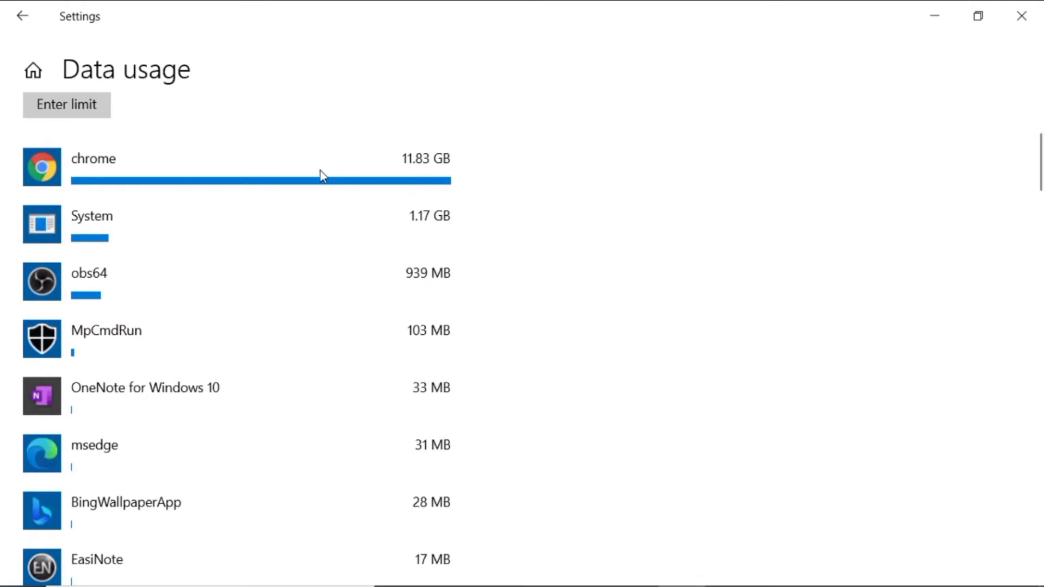
{"action": "scroll", "coordinate": [319, 172], "scroll_direction": "up", "scroll_amount": 4}
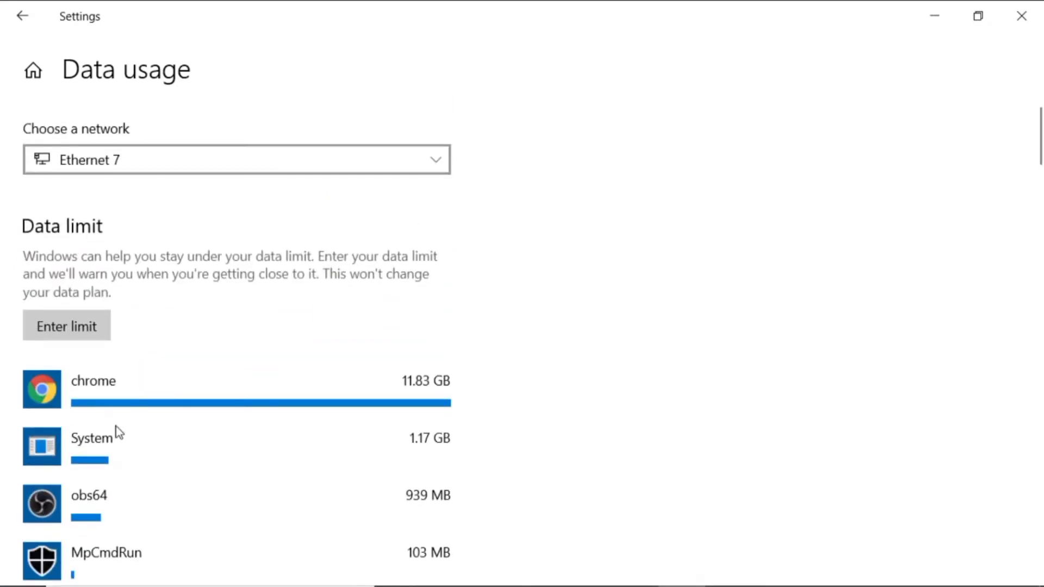
{"action": "scroll", "coordinate": [185, 401], "scroll_direction": "down", "scroll_amount": 2}
{"action": "scroll", "coordinate": [184, 400], "scroll_direction": "up", "scroll_amount": 2}
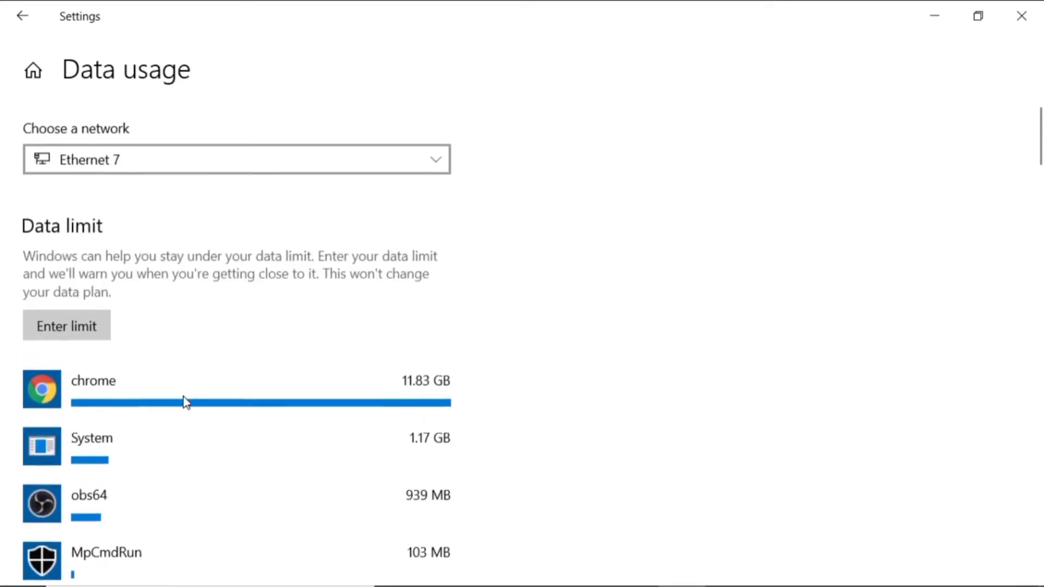
- Try out the limit types for the Ethernet 7 data limit, choose Monthly, set the unit to GB and clear the limit value
{"action": "left_click", "coordinate": [77, 328]}
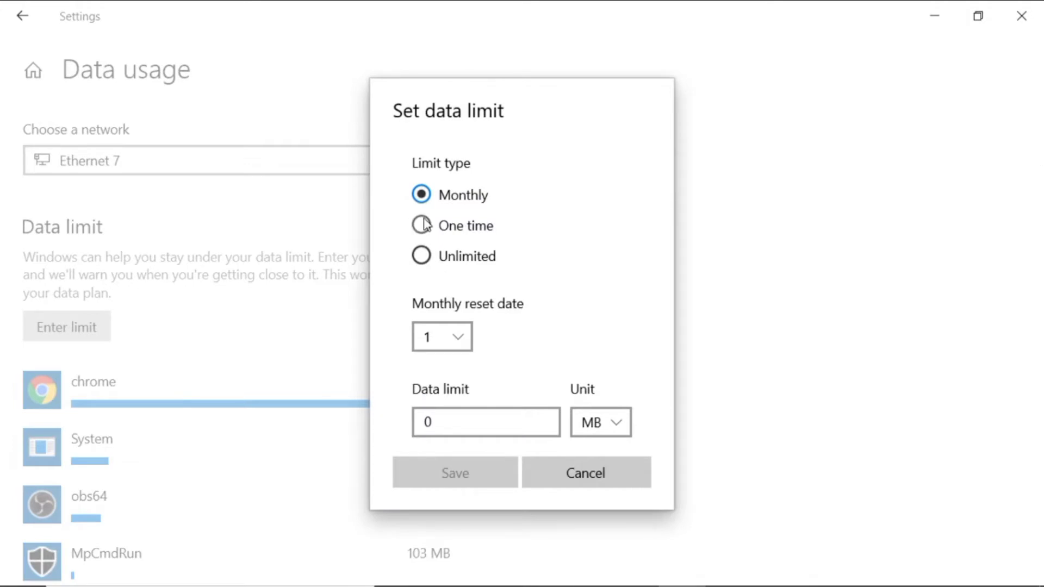
{"action": "left_click", "coordinate": [424, 225]}
{"action": "left_click", "coordinate": [427, 255]}
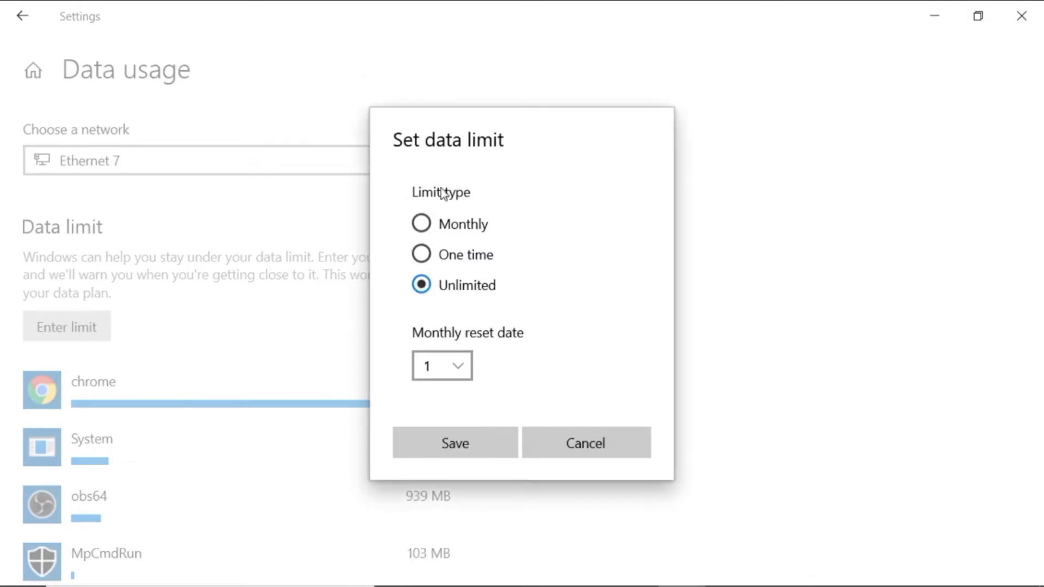
{"action": "left_click", "coordinate": [421, 223]}
{"action": "left_click", "coordinate": [461, 337]}
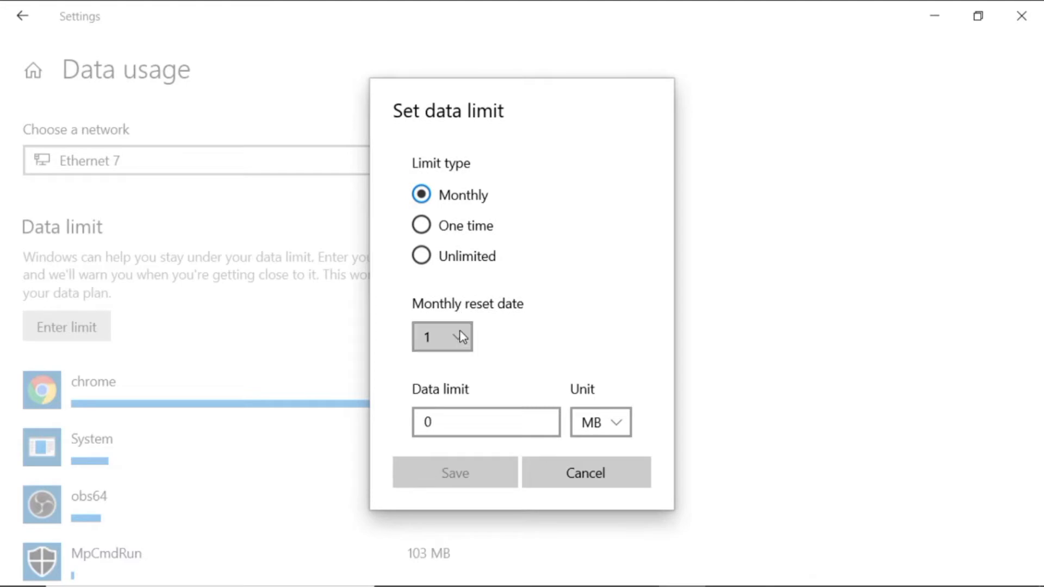
{"action": "left_click", "coordinate": [598, 327]}
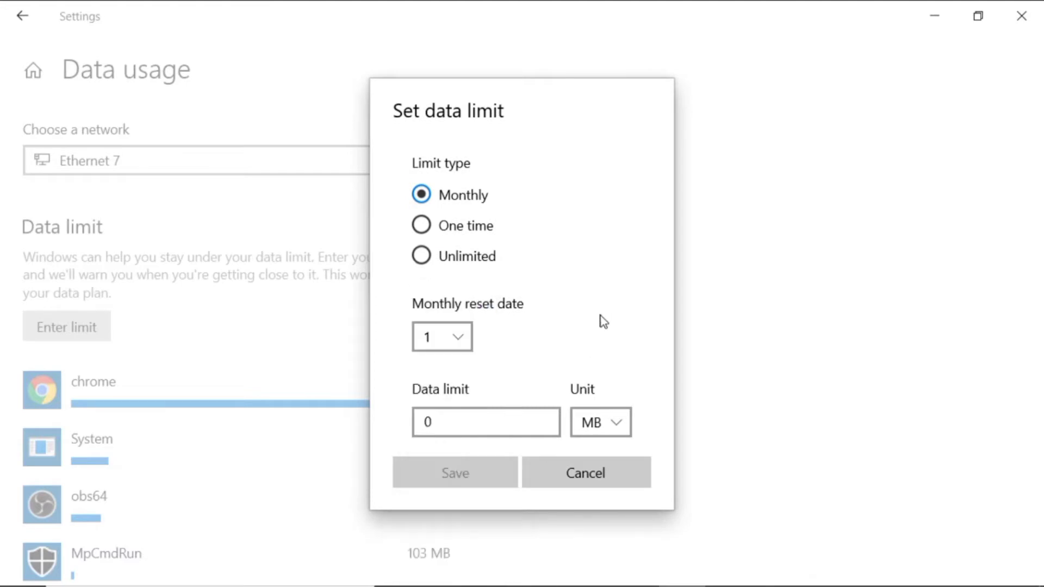
{"action": "left_click", "coordinate": [616, 422]}
{"action": "left_click", "coordinate": [608, 458]}
{"action": "left_click", "coordinate": [477, 433]}
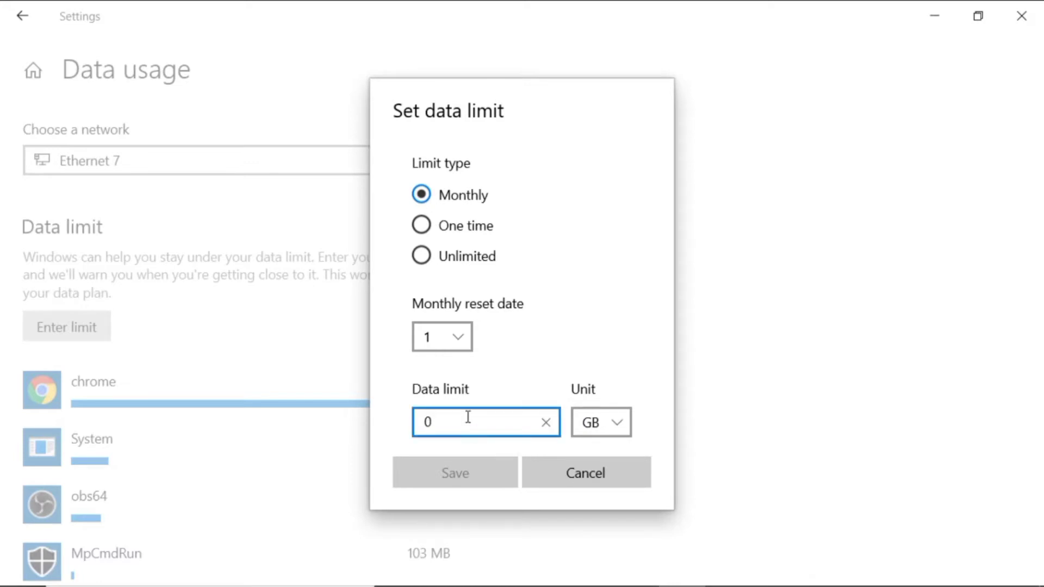
{"action": "key", "text": "BackSpace"}
- Try a one-time data limit of 1 GB for Ethernet 7, cancel the data limit setup and close Settings
{"action": "left_click", "coordinate": [422, 226]}
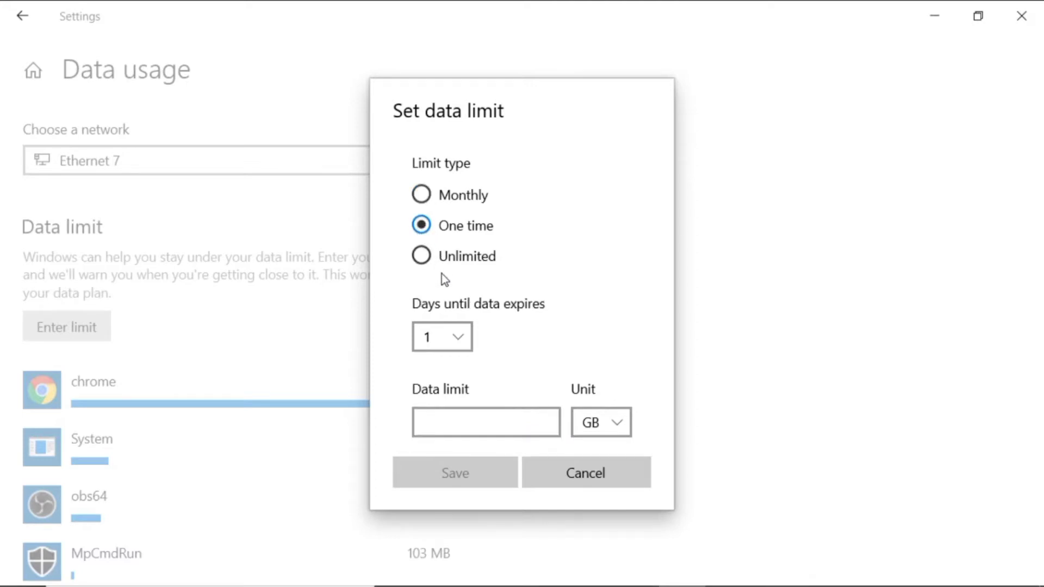
{"action": "left_click", "coordinate": [468, 421]}
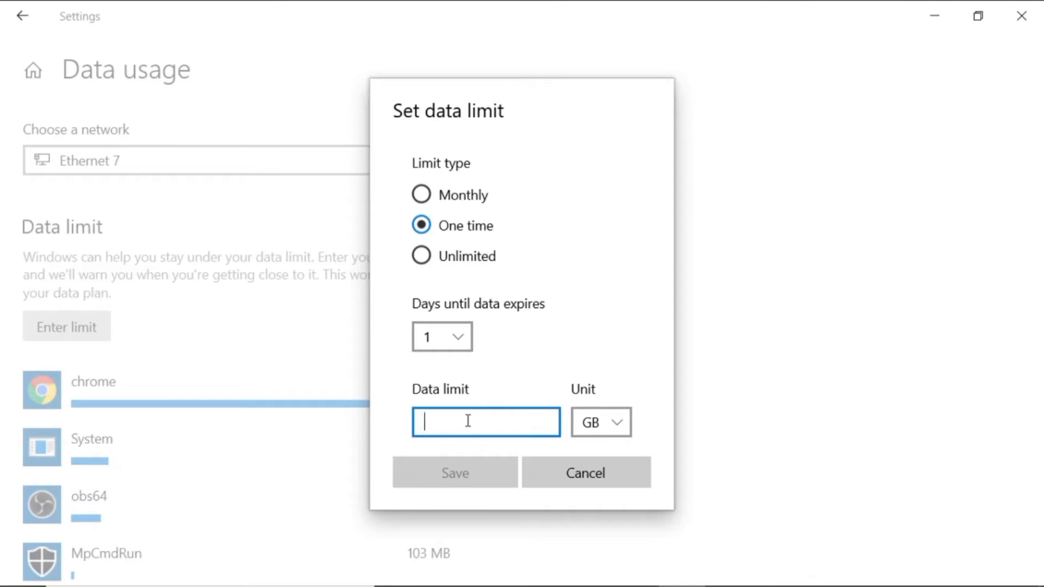
{"action": "type", "text": "1"}
{"action": "left_click", "coordinate": [579, 479]}
{"action": "left_click", "coordinate": [1022, 16]}
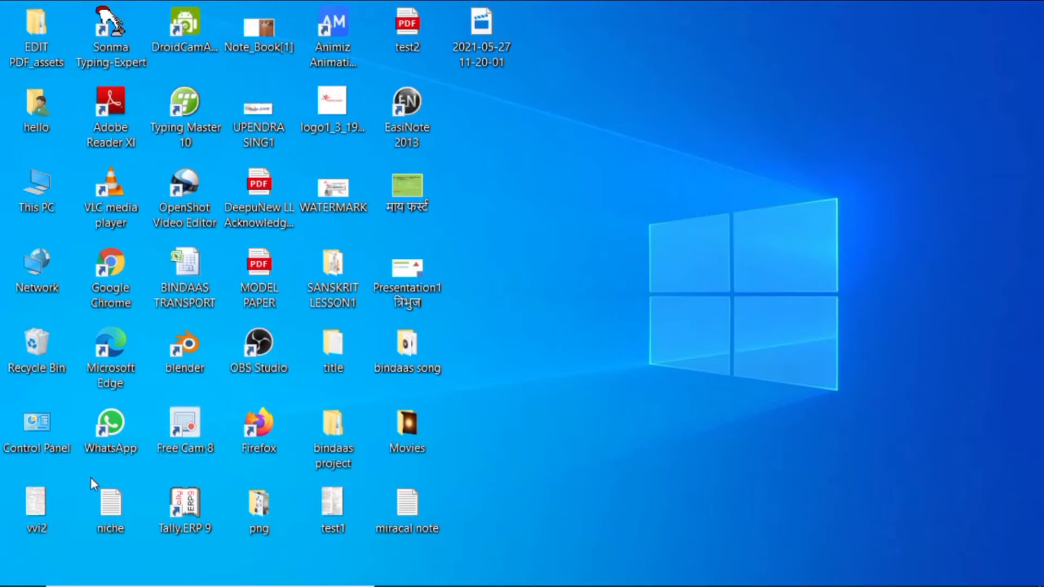
- Reopen Windows Settings and go to the metered connection option on the Offline maps page of the Apps category
{"action": "left_click", "coordinate": [22, 568]}
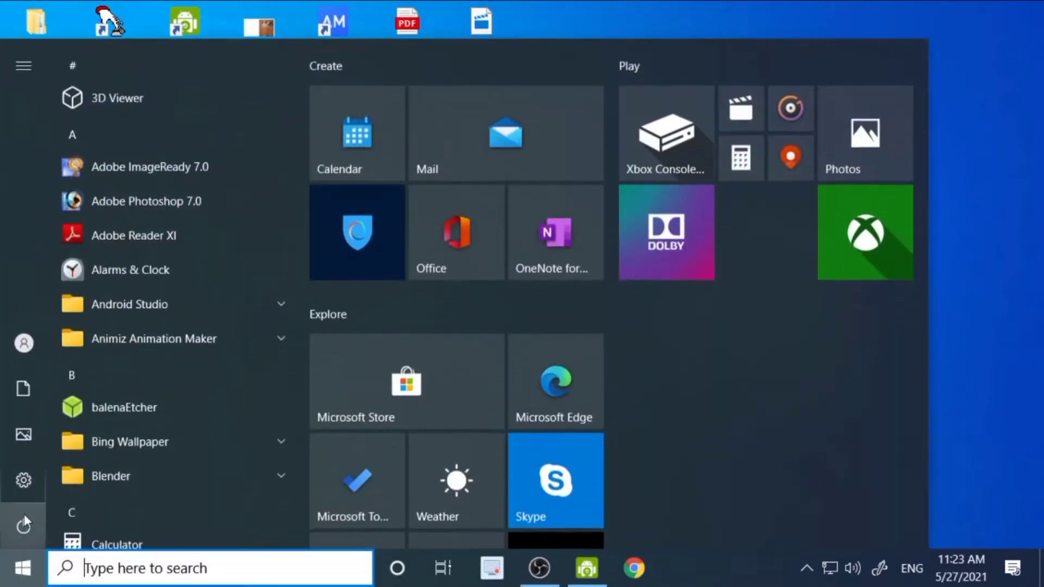
{"action": "left_click", "coordinate": [24, 490]}
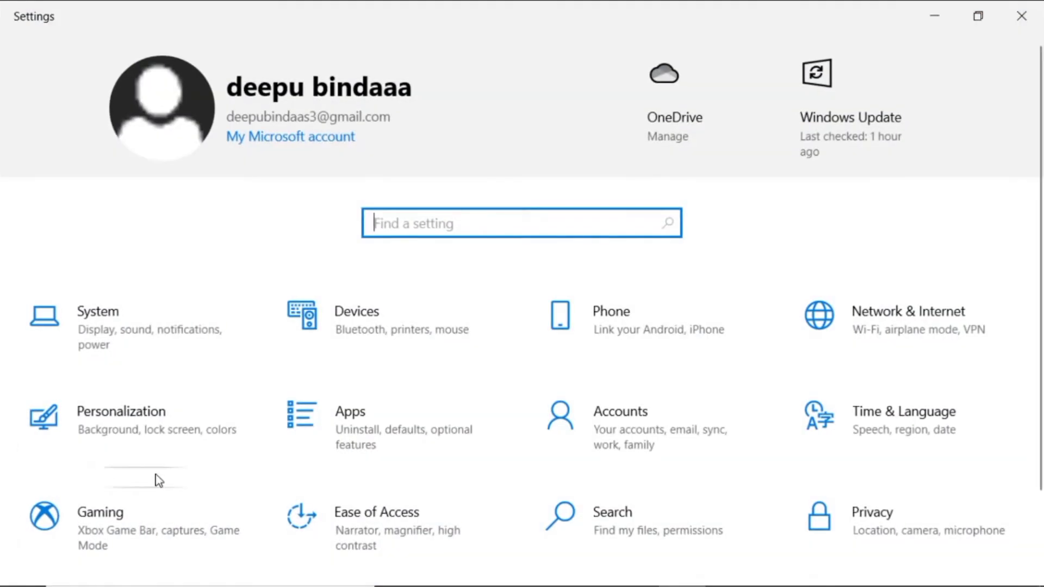
{"action": "left_click", "coordinate": [350, 432]}
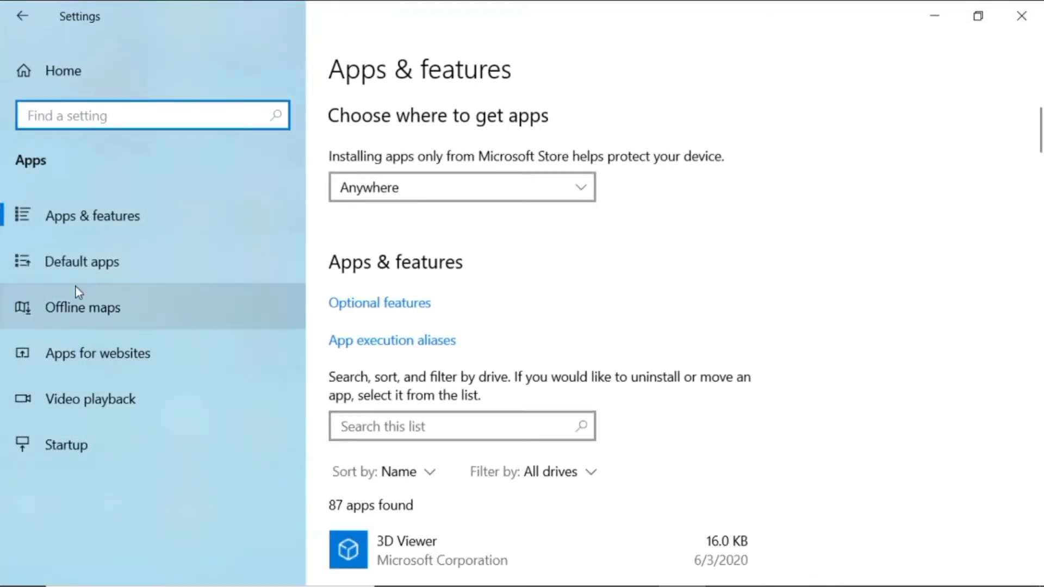
{"action": "left_click", "coordinate": [109, 320]}
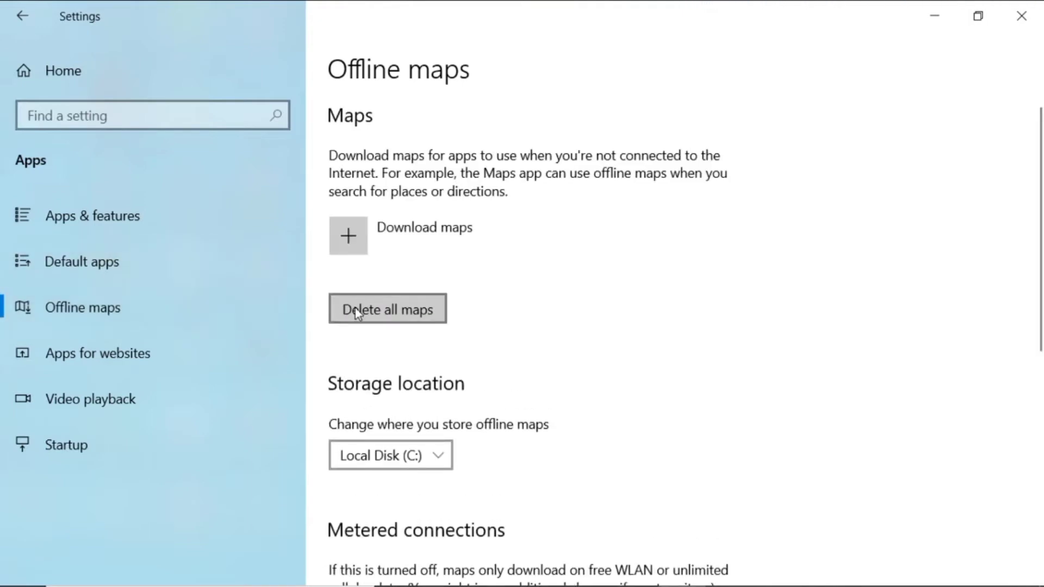
{"action": "scroll", "coordinate": [365, 316], "scroll_direction": "down", "scroll_amount": 3}
{"action": "scroll", "coordinate": [373, 316], "scroll_direction": "down", "scroll_amount": 2}
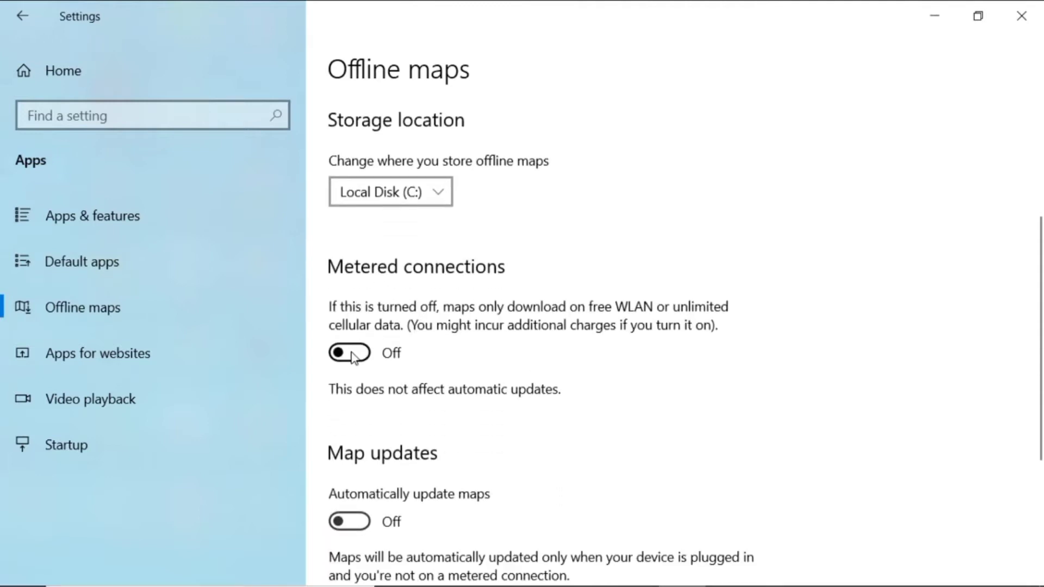
- Toggle offline map downloads over metered connections and automatic map updates on and back off, and close Settings
{"action": "left_click", "coordinate": [354, 356]}
{"action": "left_click", "coordinate": [358, 354]}
{"action": "scroll", "coordinate": [381, 332], "scroll_direction": "down", "scroll_amount": 3}
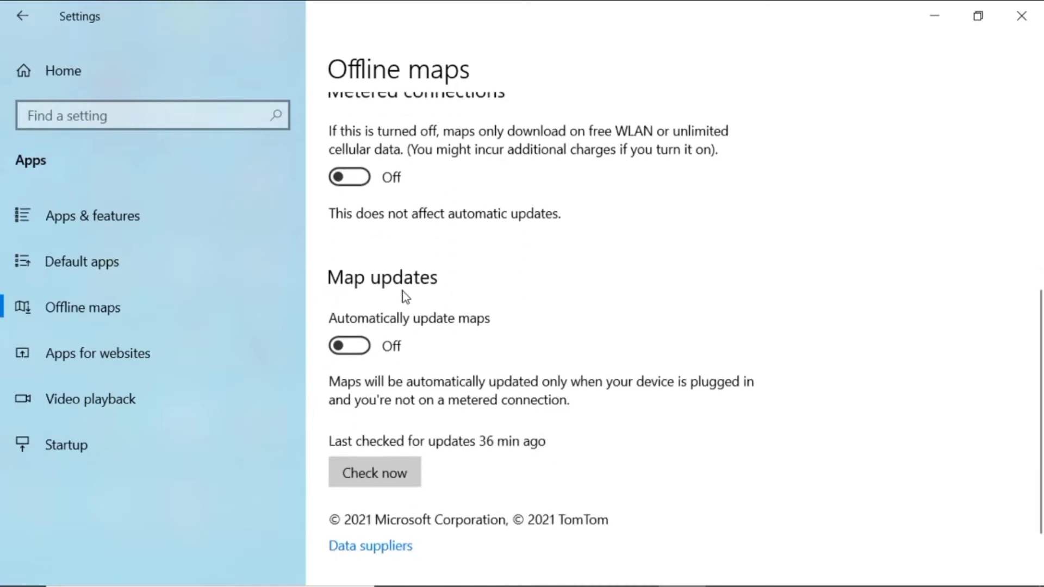
{"action": "left_click", "coordinate": [358, 348]}
{"action": "left_click", "coordinate": [364, 349]}
{"action": "left_click", "coordinate": [1021, 16]}
- Switch to Microsoft Store and open its Settings page
{"action": "mouse_move", "coordinate": [169, 583]}
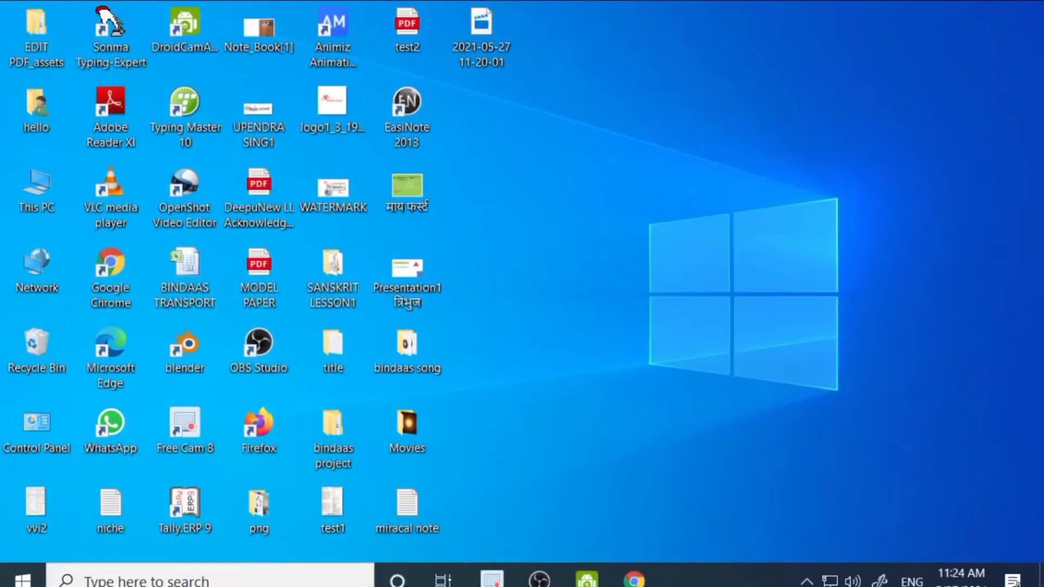
{"action": "left_click", "coordinate": [24, 570]}
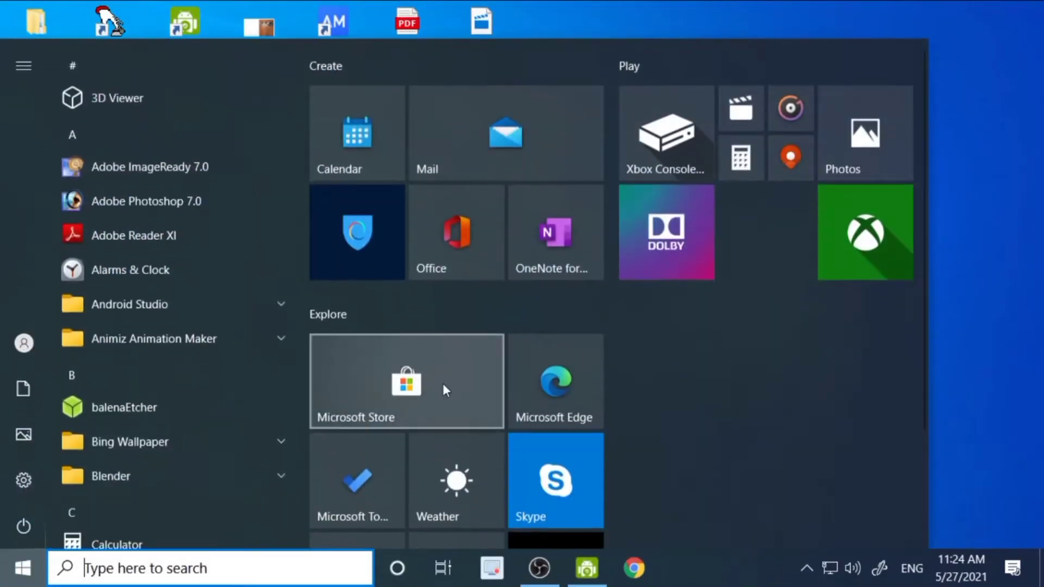
{"action": "left_click", "coordinate": [403, 391]}
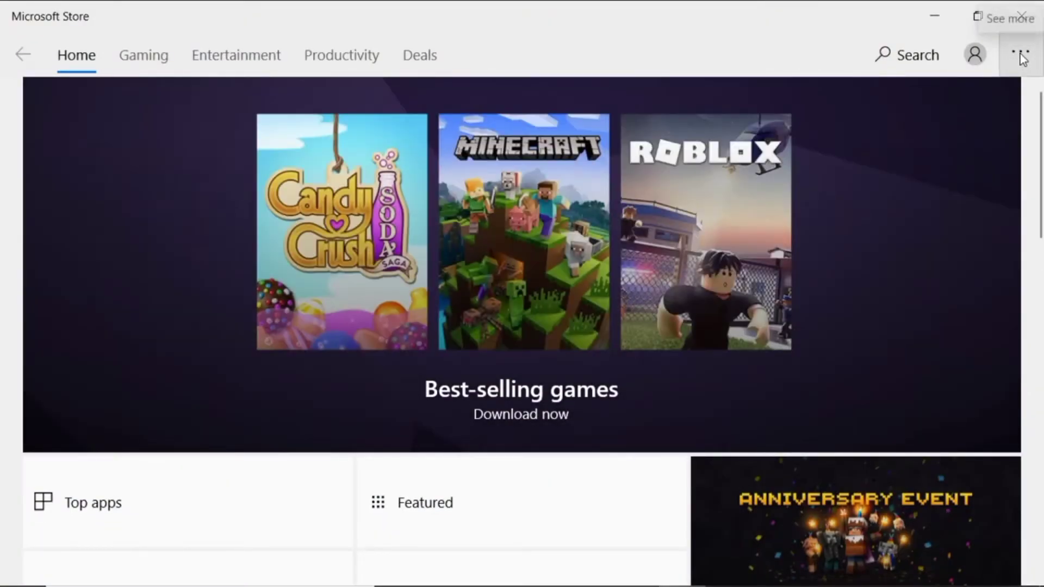
{"action": "left_click", "coordinate": [1024, 60]}
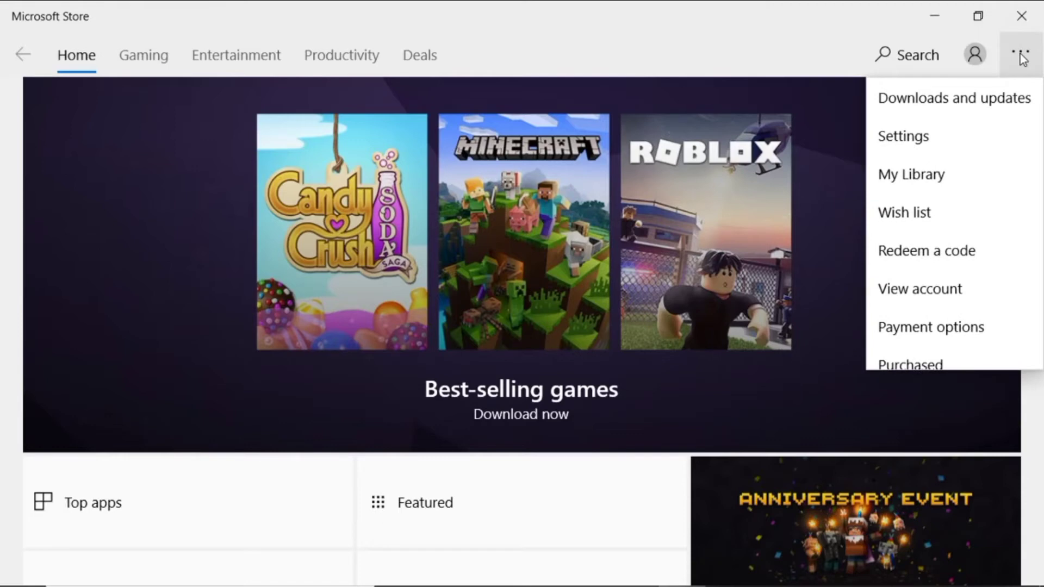
{"action": "left_click", "coordinate": [912, 136]}
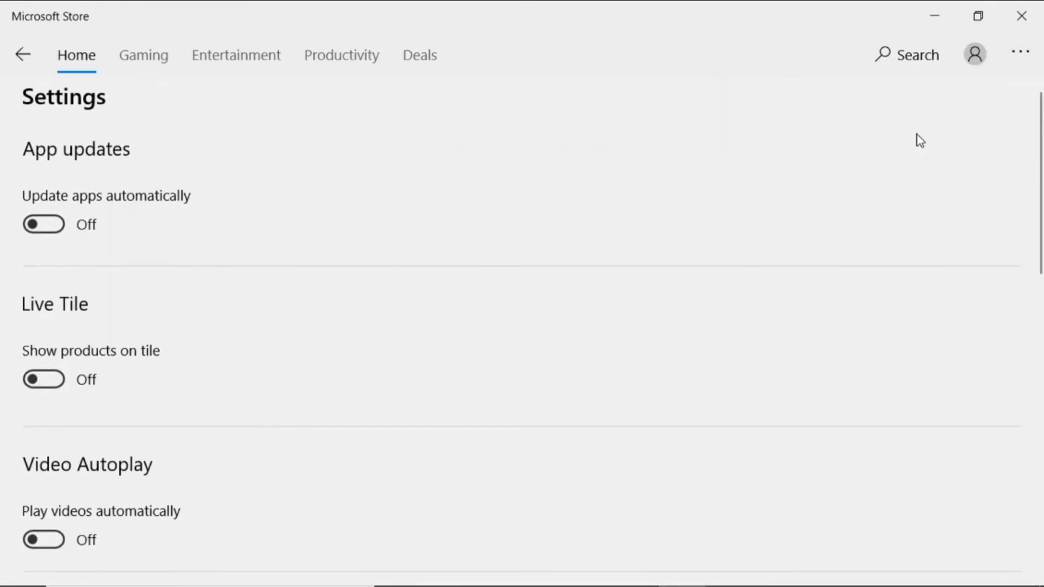
- Turn on automatic app updates, products on the live tile, video autoplay and the offline permission for this PC
{"action": "left_click", "coordinate": [34, 229]}
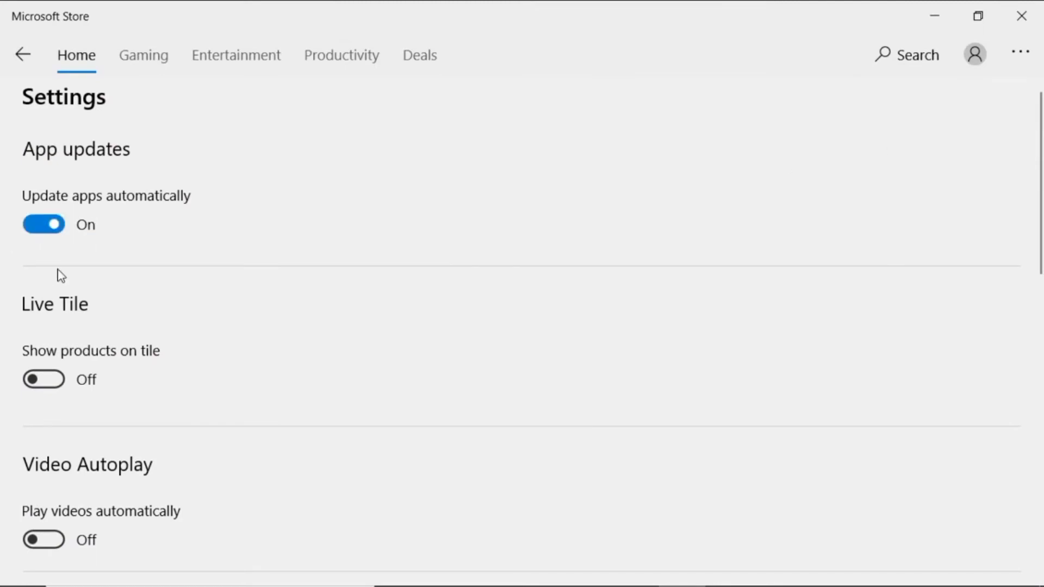
{"action": "left_click", "coordinate": [49, 380]}
{"action": "left_click", "coordinate": [45, 540]}
{"action": "scroll", "coordinate": [90, 505], "scroll_direction": "down", "scroll_amount": 4}
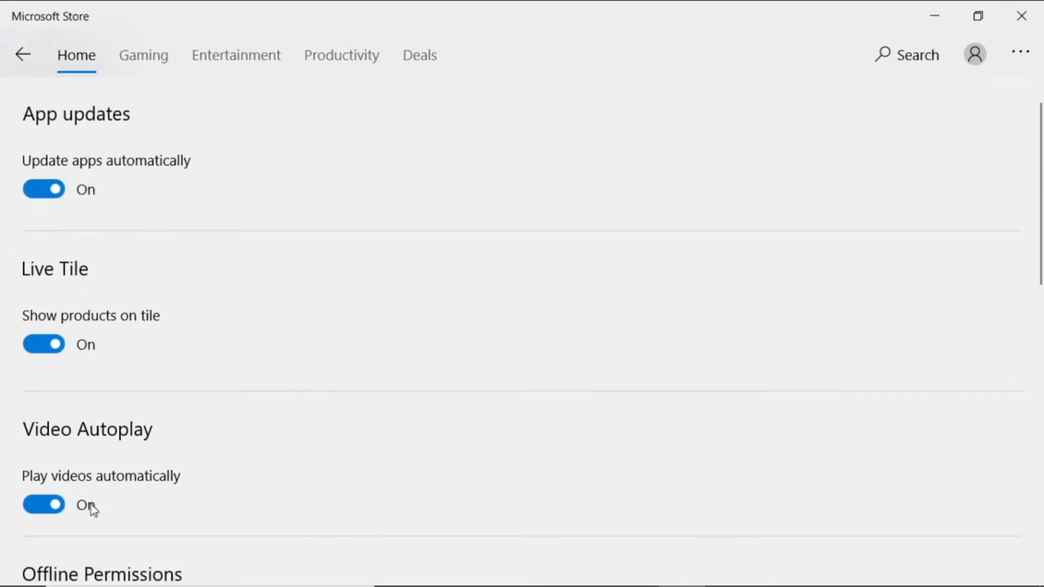
{"action": "left_click", "coordinate": [43, 440]}
{"action": "scroll", "coordinate": [60, 402], "scroll_direction": "down", "scroll_amount": 6}
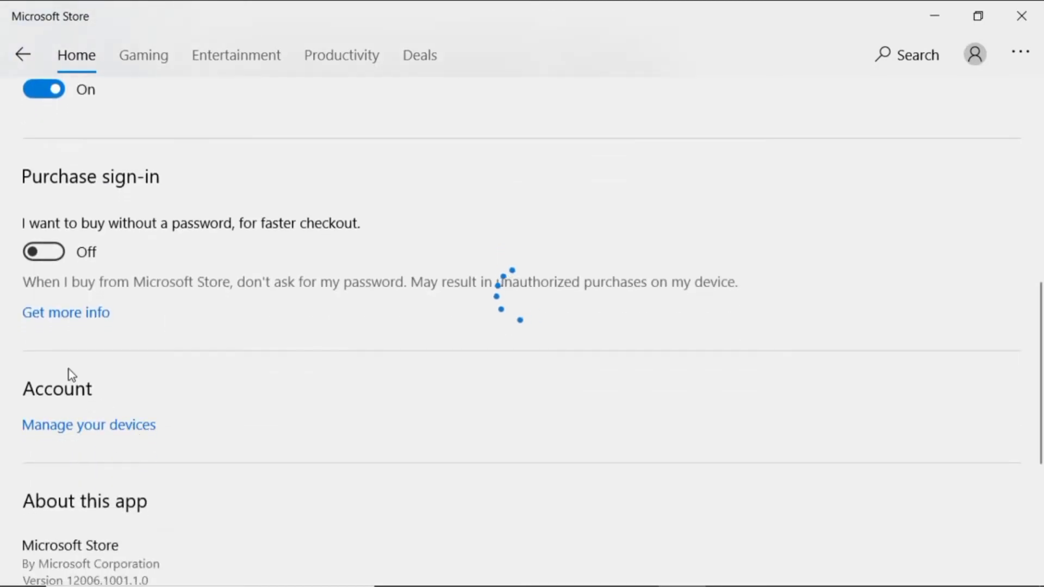
- Try to enable buying without a password, dismiss the offline permission notice and cancel the sign-in window
{"action": "left_click", "coordinate": [35, 256]}
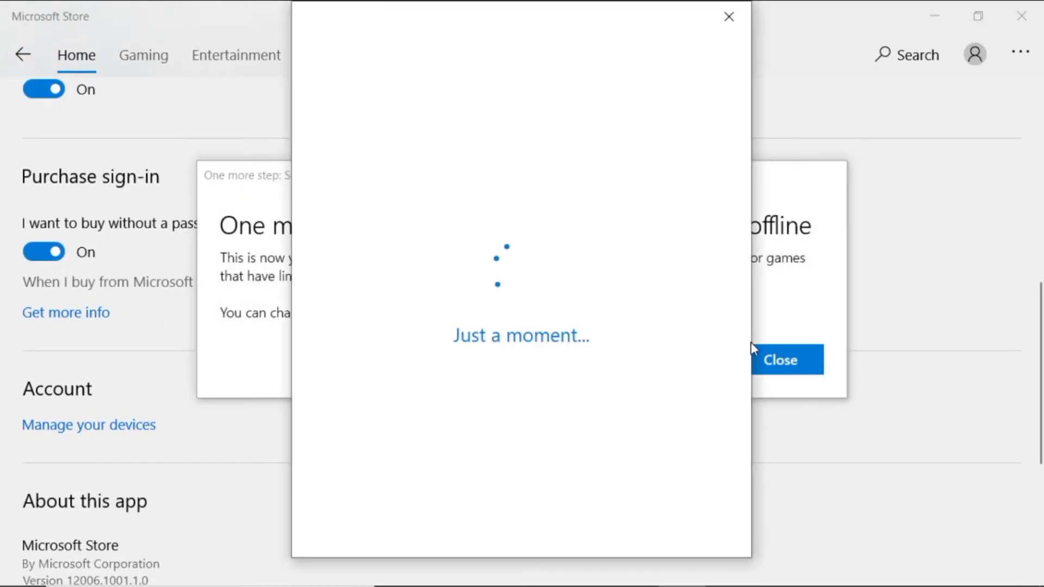
{"action": "left_click", "coordinate": [803, 359]}
{"action": "left_click", "coordinate": [729, 16]}
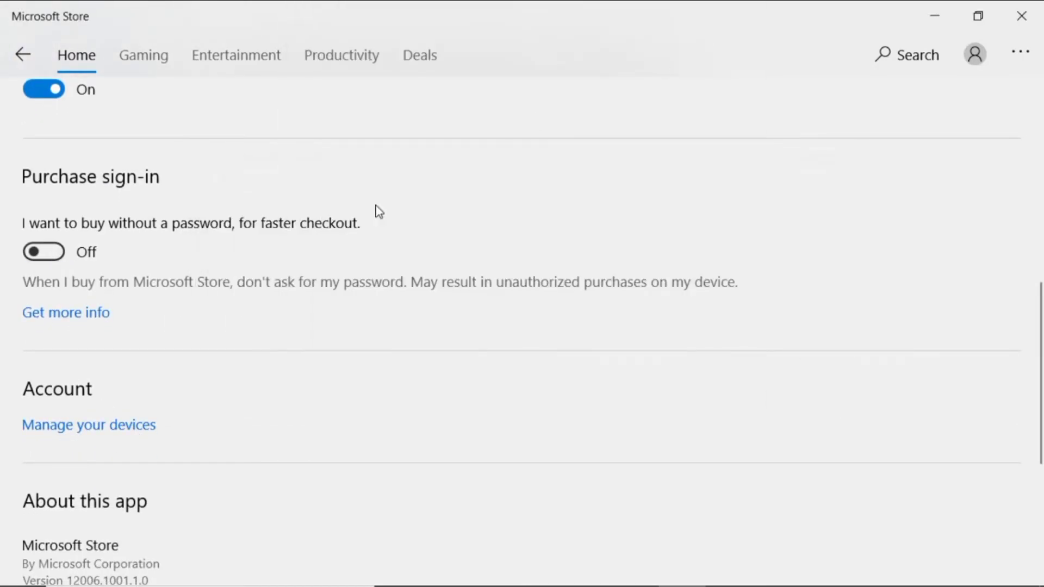
- Turn off automatic app updates, products on the live tile, video autoplay and the offline permission, and dismiss the change notice
{"action": "scroll", "coordinate": [198, 326], "scroll_direction": "up", "scroll_amount": 10}
{"action": "scroll", "coordinate": [198, 325], "scroll_direction": "up", "scroll_amount": 1}
{"action": "left_click", "coordinate": [48, 228]}
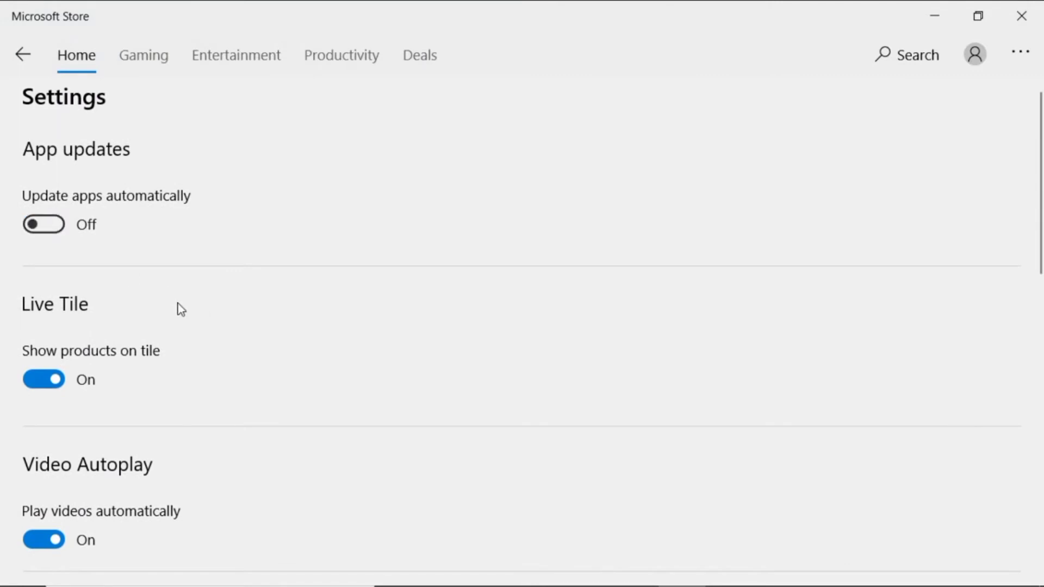
{"action": "left_click", "coordinate": [53, 384]}
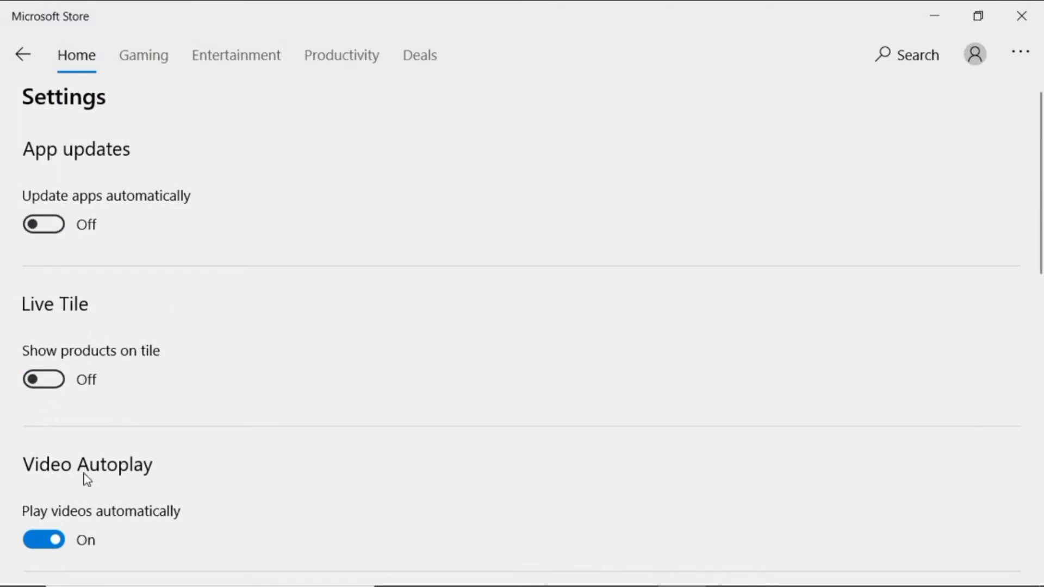
{"action": "left_click", "coordinate": [59, 544]}
{"action": "scroll", "coordinate": [298, 443], "scroll_direction": "down", "scroll_amount": 5}
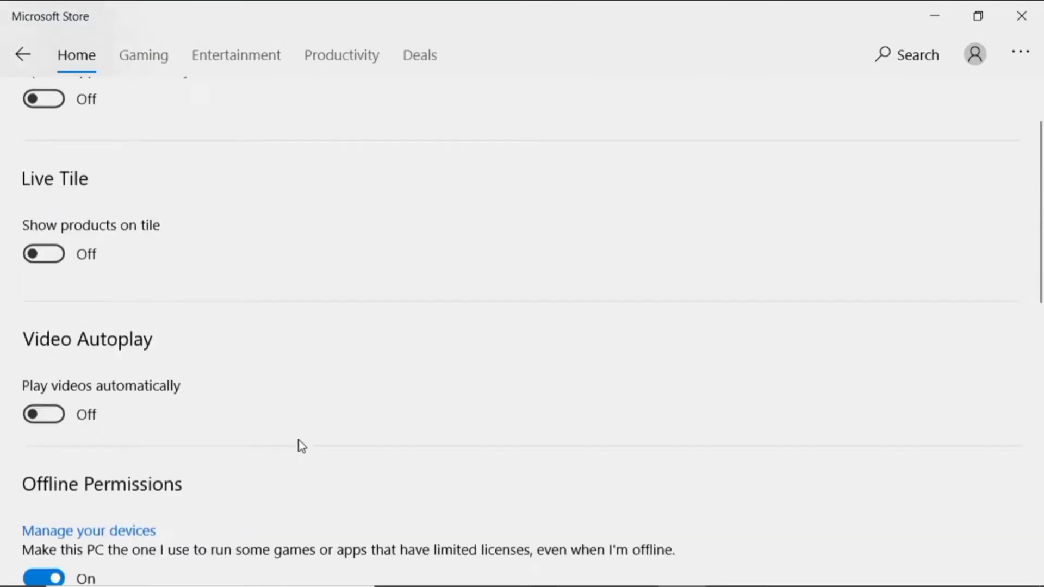
{"action": "left_click", "coordinate": [45, 361]}
{"action": "scroll", "coordinate": [376, 450], "scroll_direction": "down", "scroll_amount": 6}
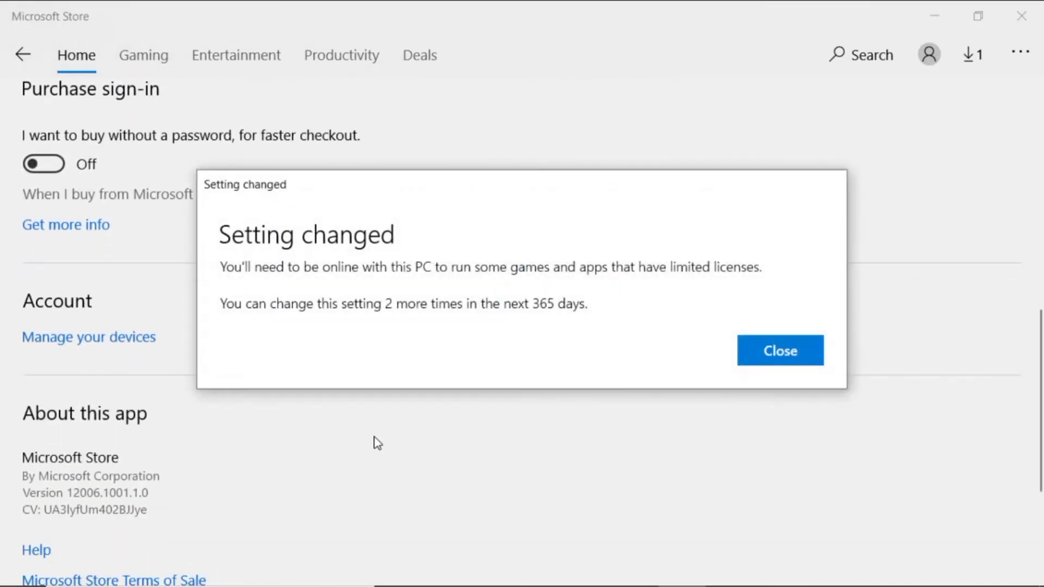
{"action": "left_click", "coordinate": [804, 347]}
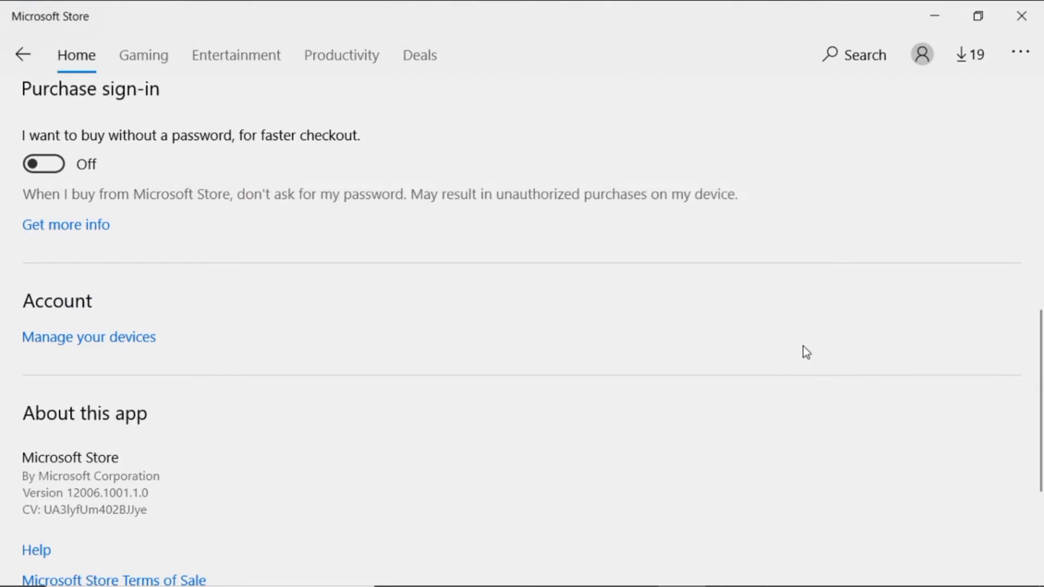
- Open the Downloads and updates page and look through the list of available app updates
{"action": "scroll", "coordinate": [804, 347], "scroll_direction": "up", "scroll_amount": 3}
{"action": "scroll", "coordinate": [804, 347], "scroll_direction": "up", "scroll_amount": 5}
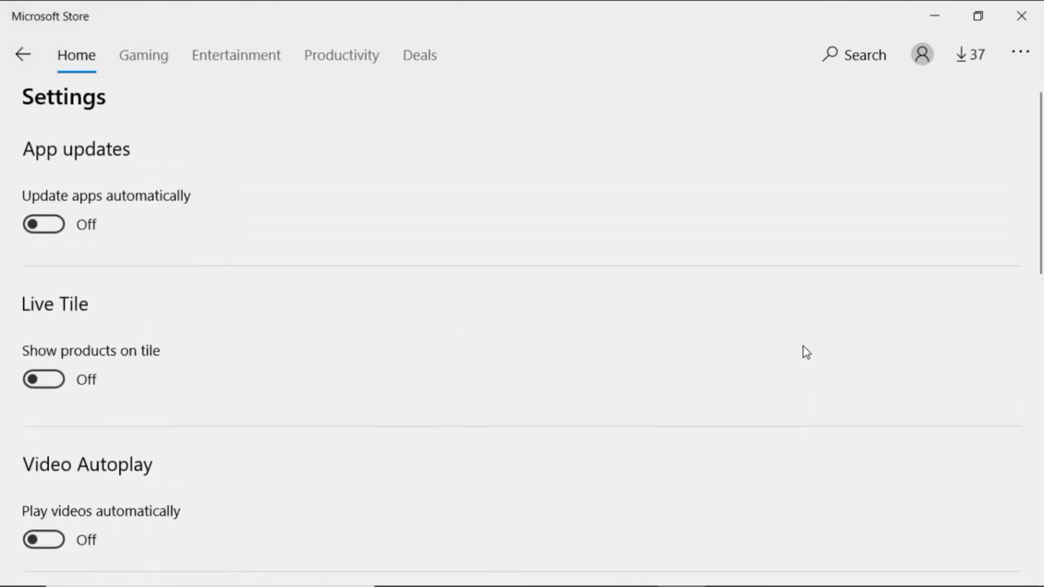
{"action": "scroll", "coordinate": [1040, 152], "scroll_direction": "down", "scroll_amount": 4}
{"action": "left_click", "coordinate": [981, 56]}
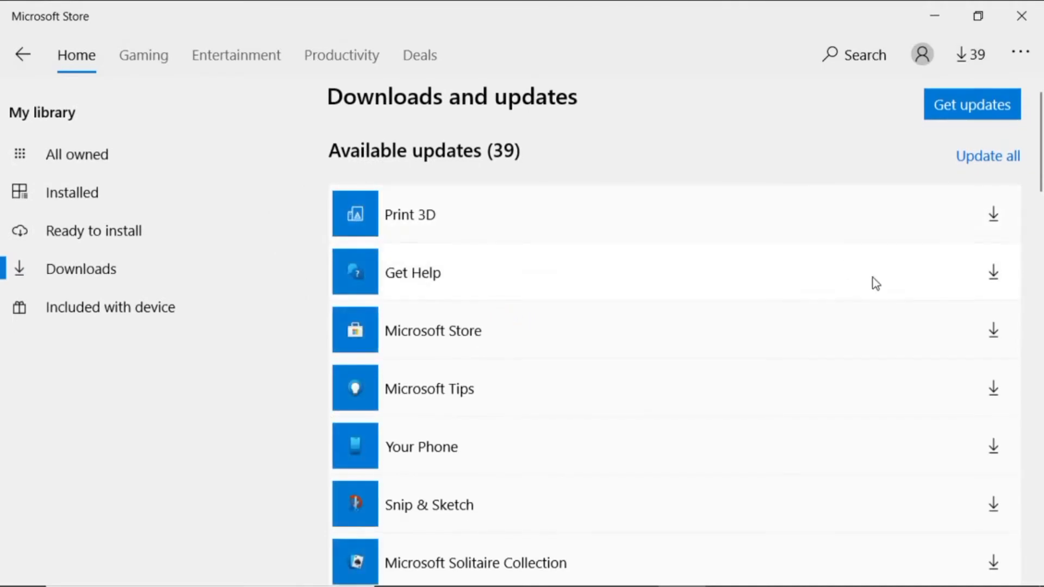
{"action": "scroll", "coordinate": [875, 285], "scroll_direction": "down", "scroll_amount": 5}
{"action": "scroll", "coordinate": [879, 287], "scroll_direction": "down", "scroll_amount": 10}
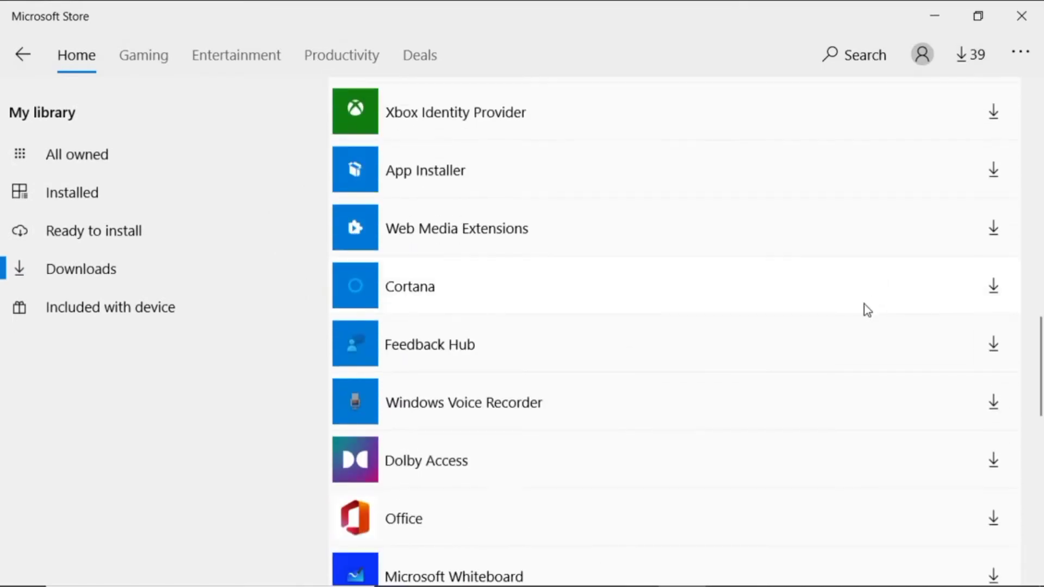
{"action": "scroll", "coordinate": [865, 305], "scroll_direction": "up", "scroll_amount": 10}
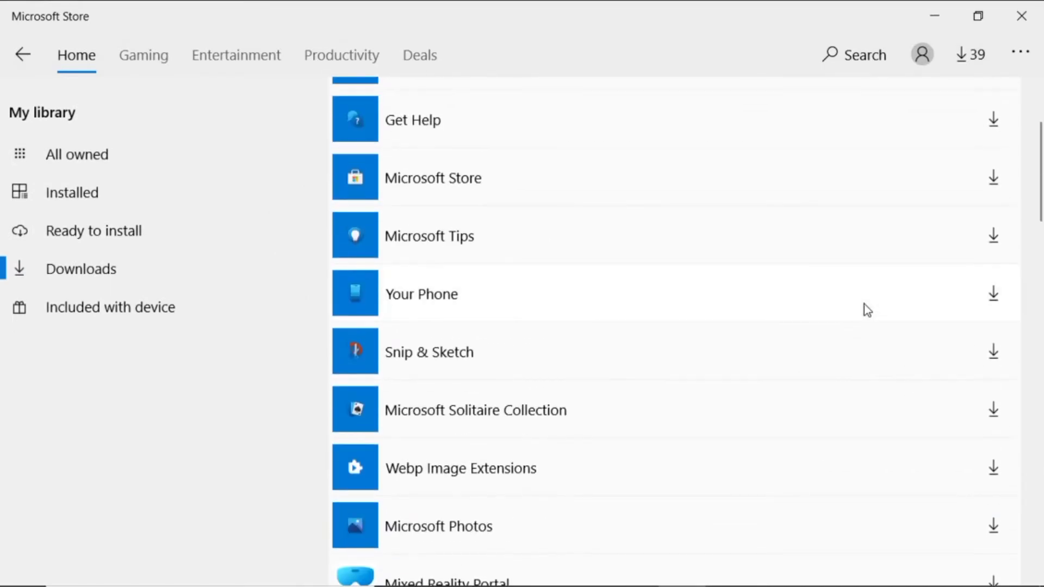
{"action": "scroll", "coordinate": [868, 310], "scroll_direction": "up", "scroll_amount": 3}
{"action": "scroll", "coordinate": [868, 310], "scroll_direction": "down", "scroll_amount": 15}
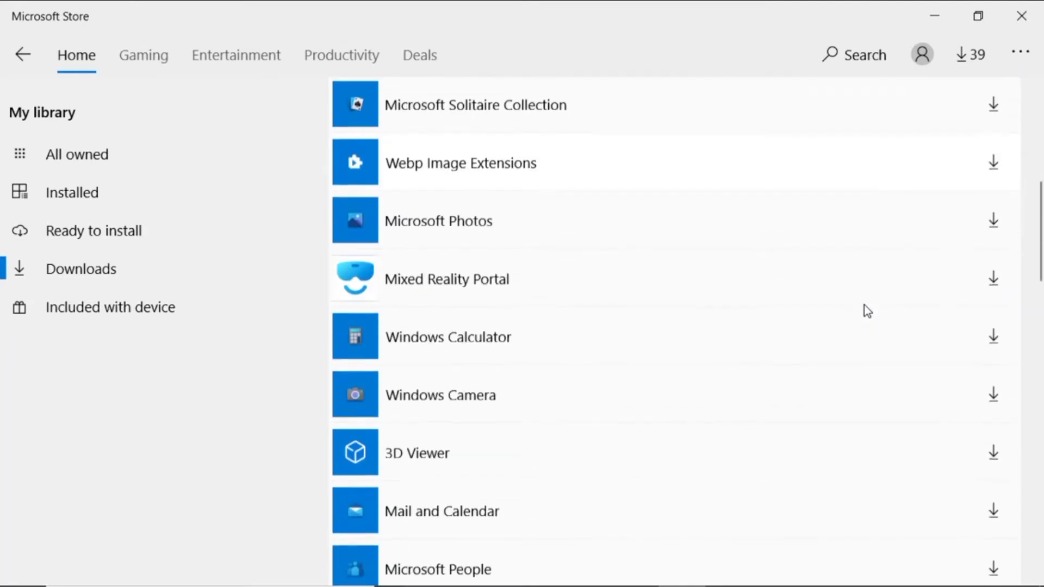
{"action": "scroll", "coordinate": [863, 304], "scroll_direction": "down", "scroll_amount": 8}
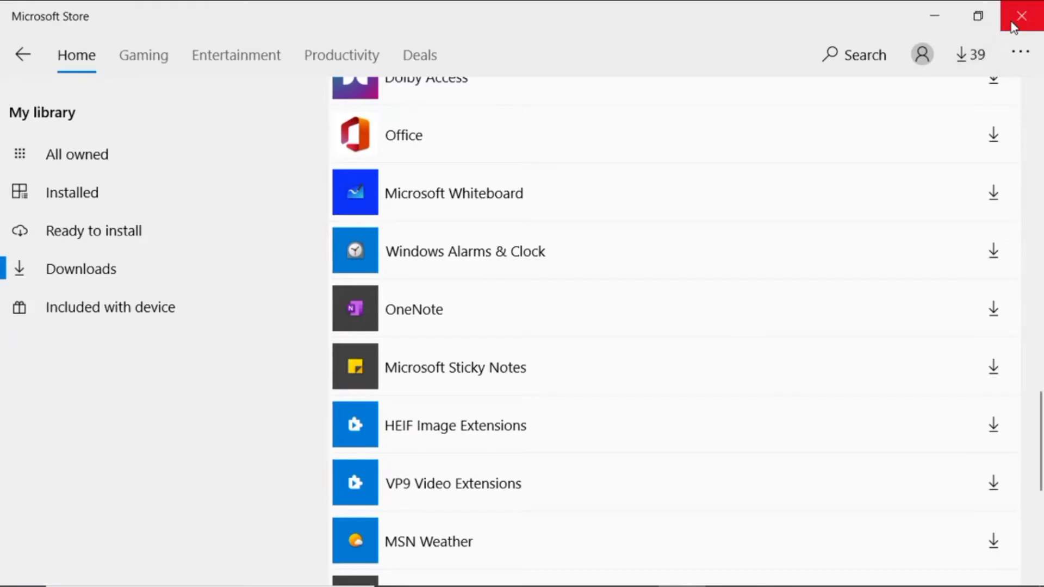
- Return to the Store's Settings page, look over its options and close Microsoft Store
{"action": "left_click", "coordinate": [23, 55]}
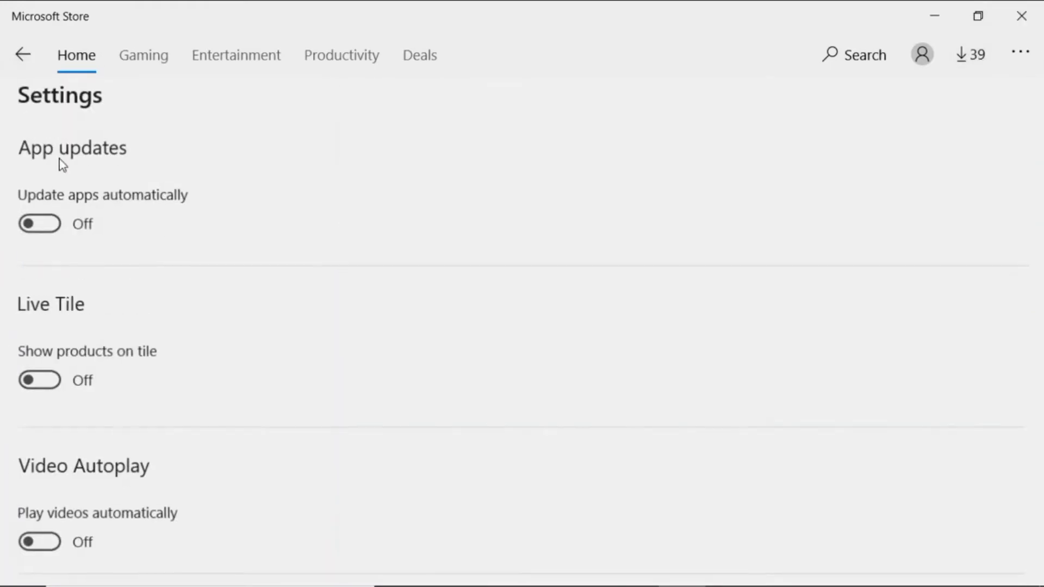
{"action": "scroll", "coordinate": [101, 261], "scroll_direction": "down", "scroll_amount": 8}
{"action": "scroll", "coordinate": [105, 274], "scroll_direction": "up", "scroll_amount": 8}
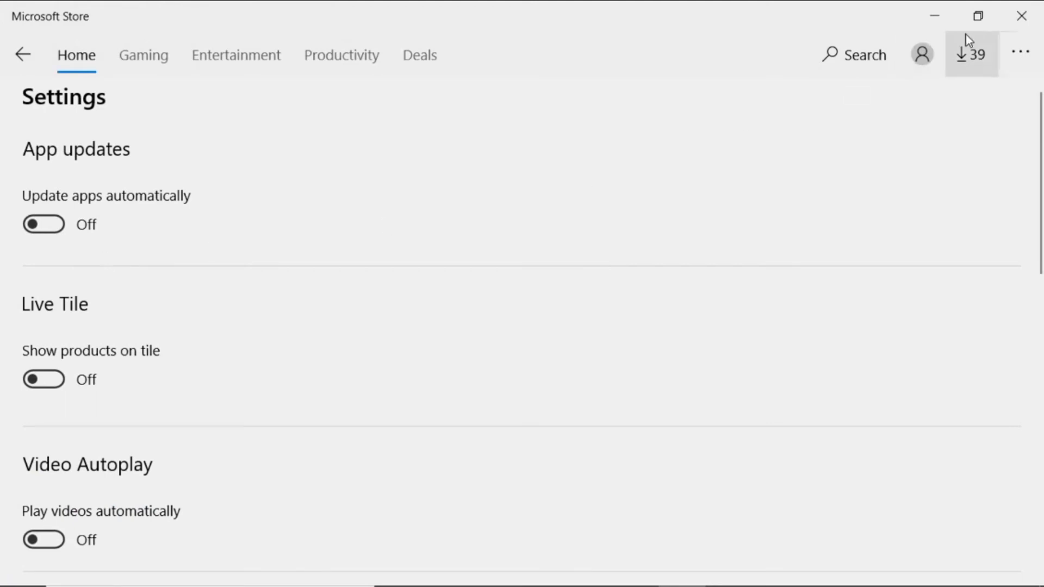
{"action": "left_click", "coordinate": [1031, 21]}
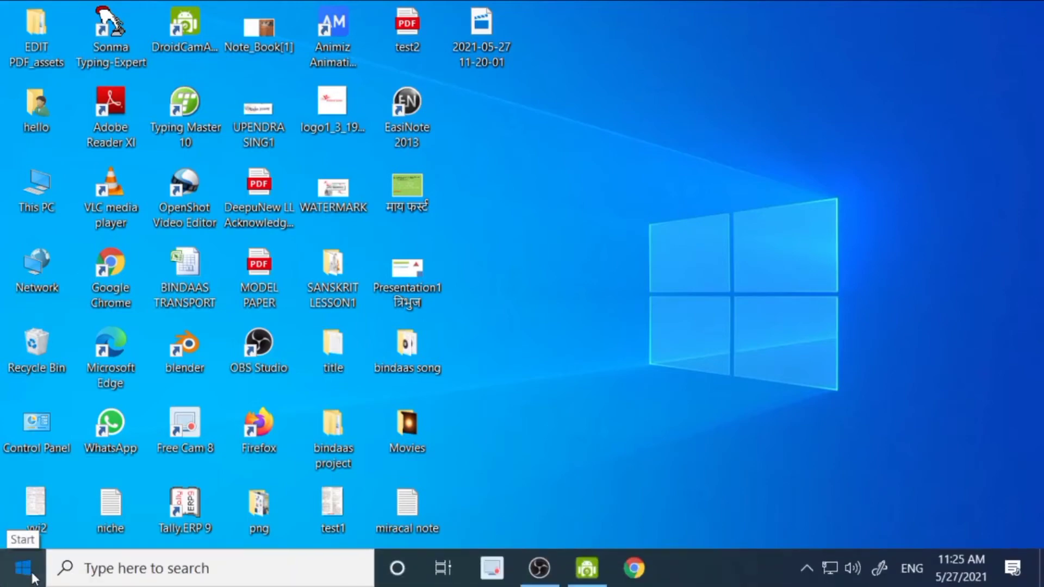
- Reopen Windows Settings and go to the Sync your settings page of the Accounts category
{"action": "left_click", "coordinate": [21, 568]}
{"action": "left_click", "coordinate": [30, 487]}
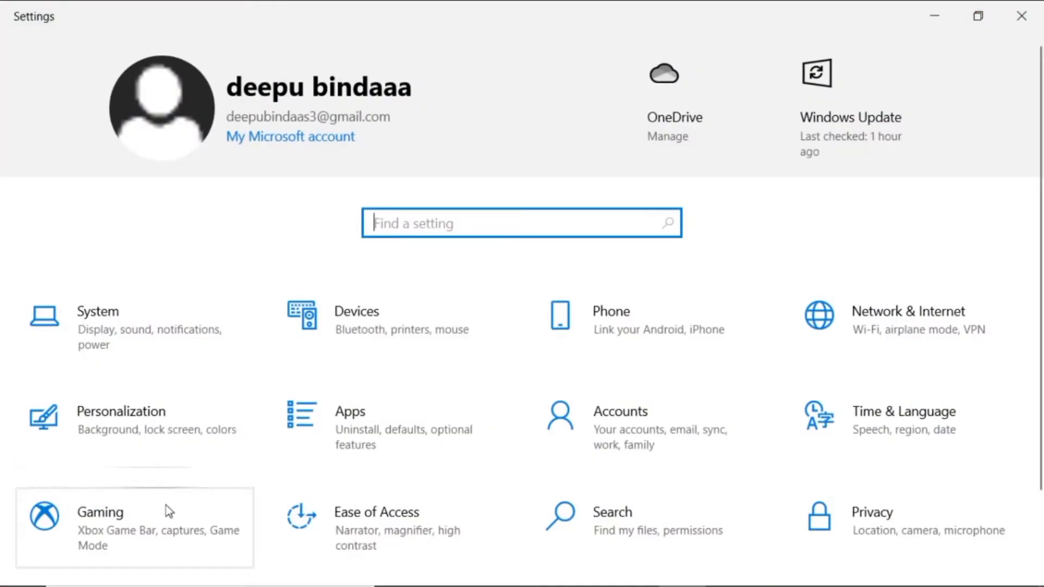
{"action": "left_click", "coordinate": [628, 417]}
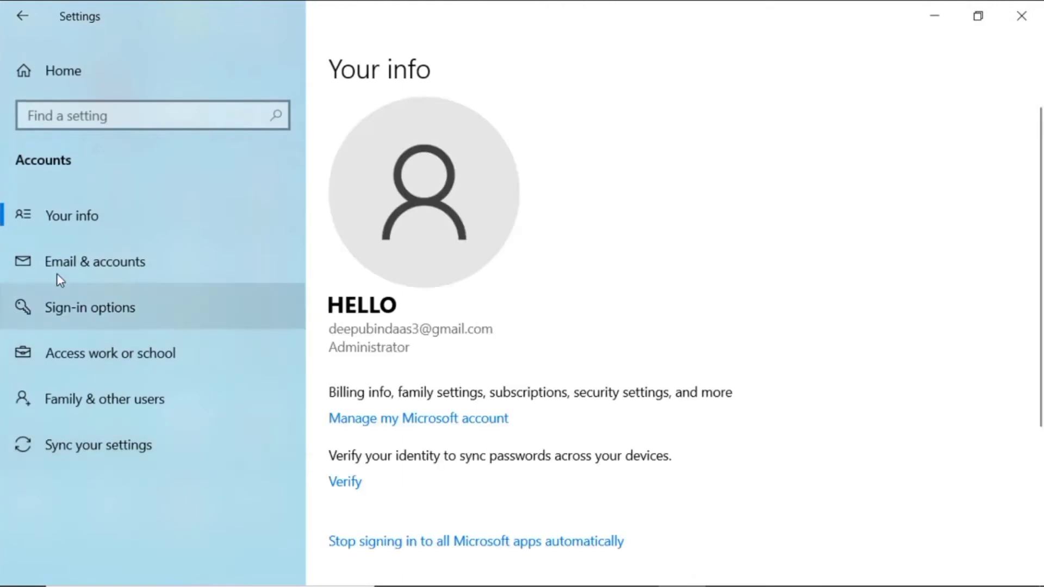
{"action": "left_click", "coordinate": [128, 456]}
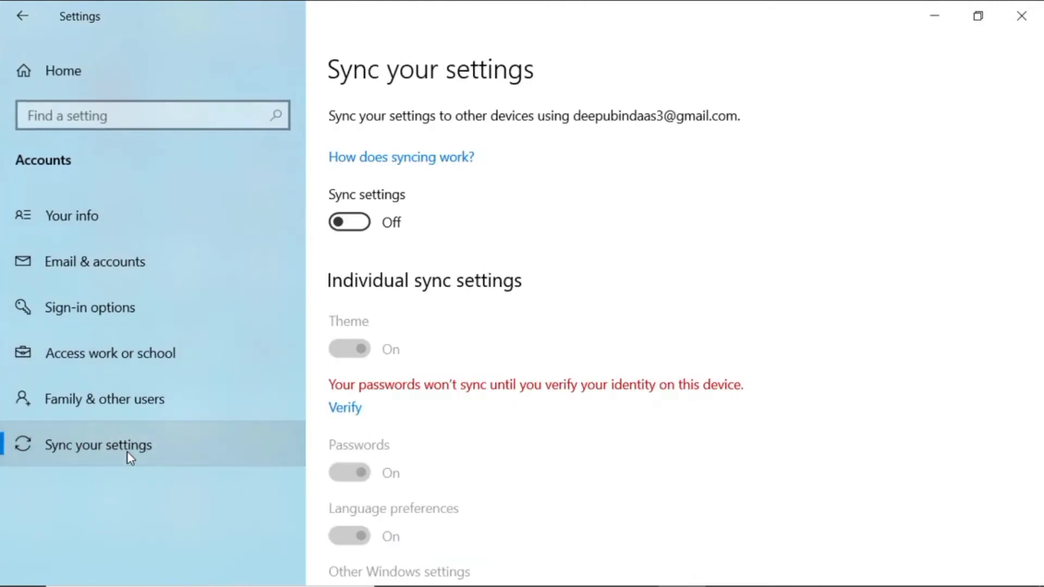
- Toggle Sync settings on and back off, look over the individual sync settings and close Settings
{"action": "left_click", "coordinate": [341, 224]}
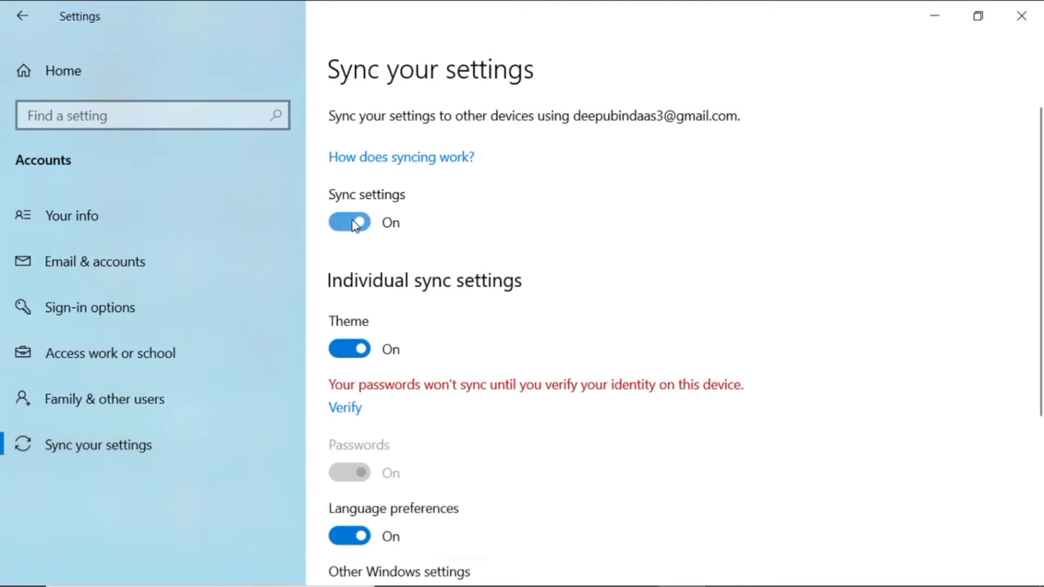
{"action": "left_click", "coordinate": [368, 222]}
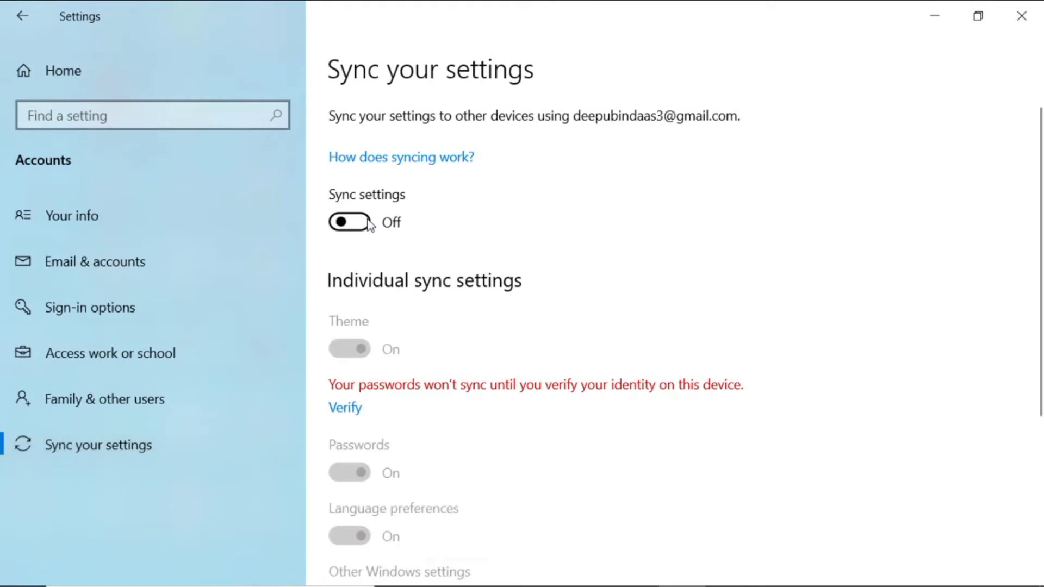
{"action": "scroll", "coordinate": [436, 281], "scroll_direction": "down", "scroll_amount": 2}
{"action": "scroll", "coordinate": [435, 276], "scroll_direction": "down", "scroll_amount": 2}
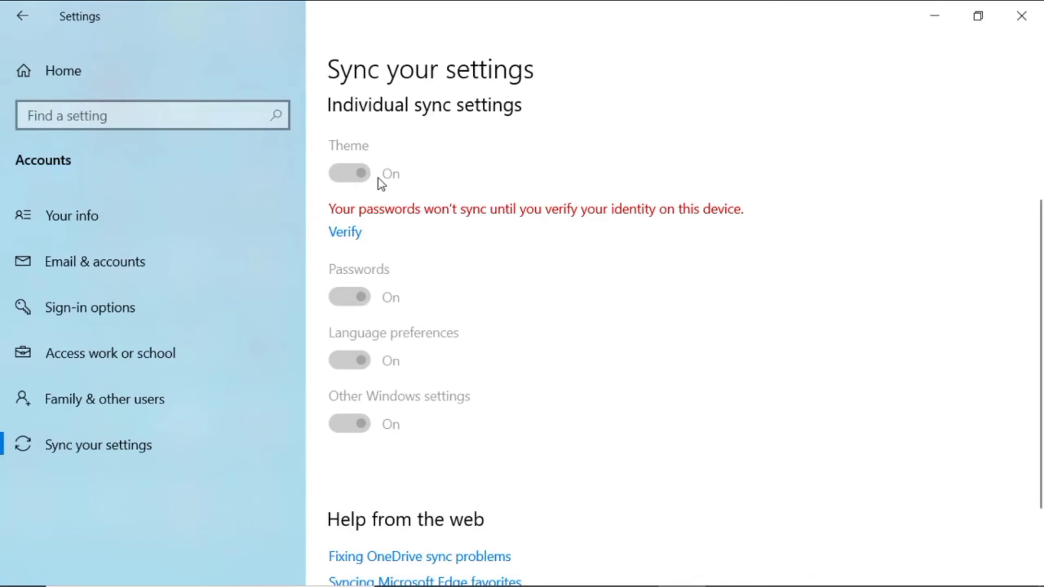
{"action": "left_click", "coordinate": [1009, 10]}
- Reopen Windows Settings and go to the Background apps page of the Privacy category
{"action": "left_click", "coordinate": [22, 568]}
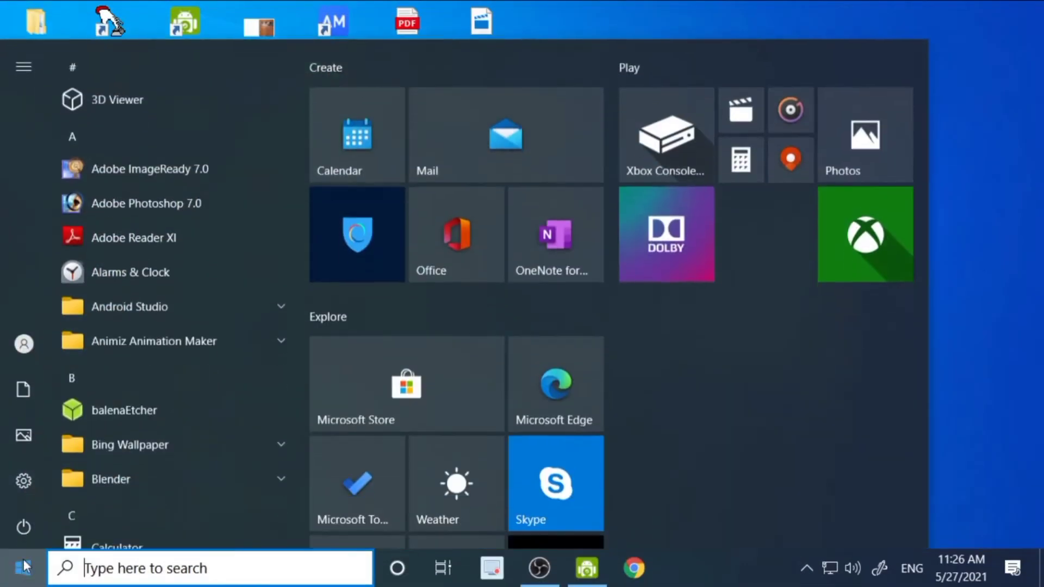
{"action": "left_click", "coordinate": [24, 478]}
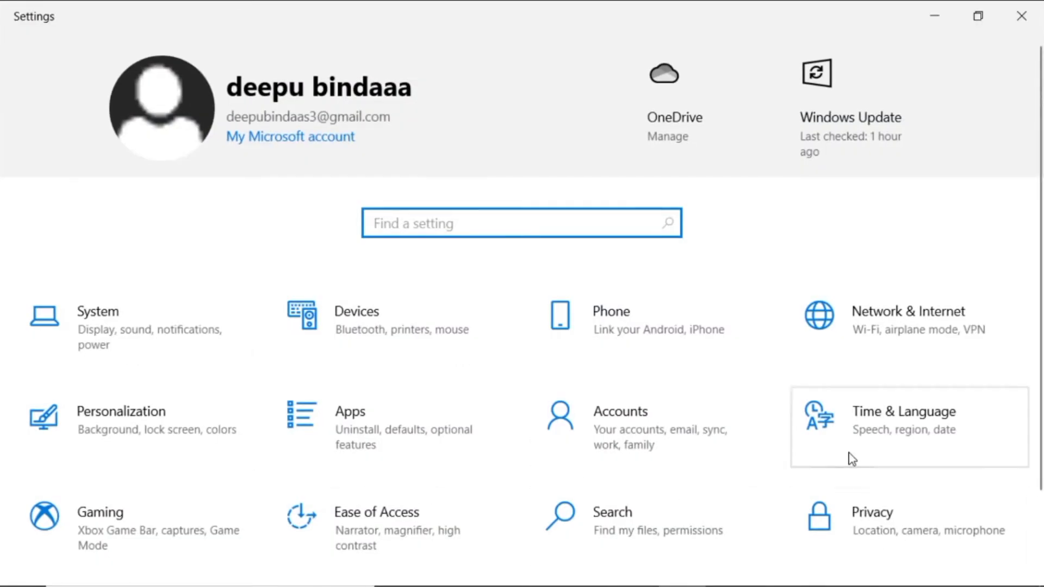
{"action": "left_click", "coordinate": [932, 540]}
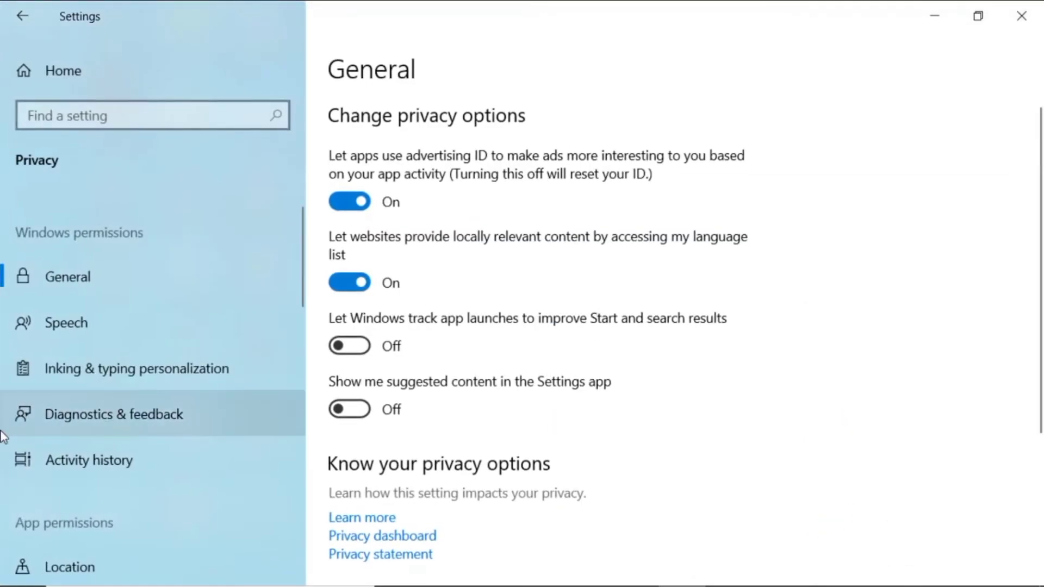
{"action": "scroll", "coordinate": [119, 411], "scroll_direction": "down", "scroll_amount": 5}
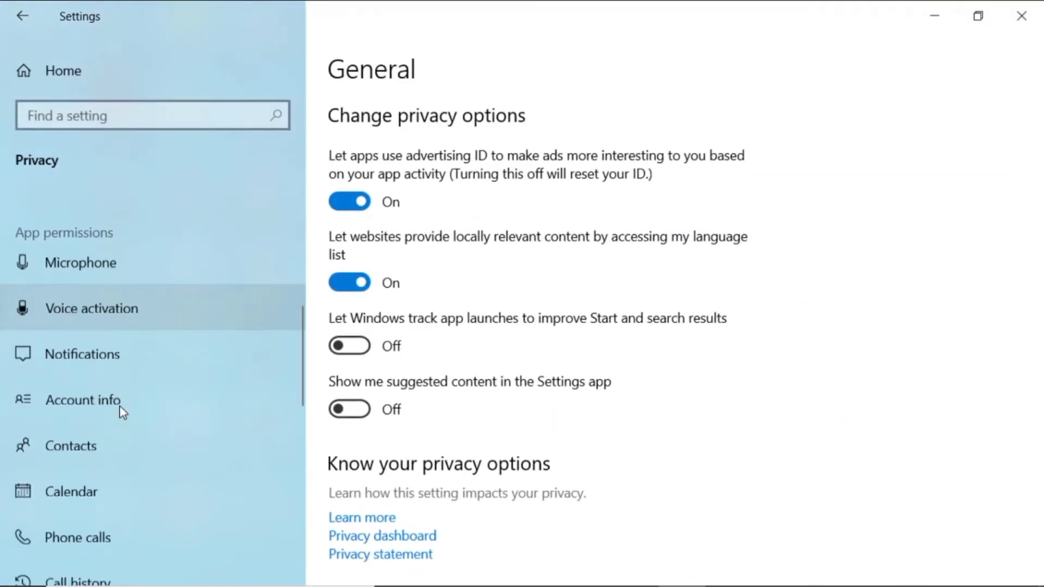
{"action": "scroll", "coordinate": [121, 407], "scroll_direction": "down", "scroll_amount": 10}
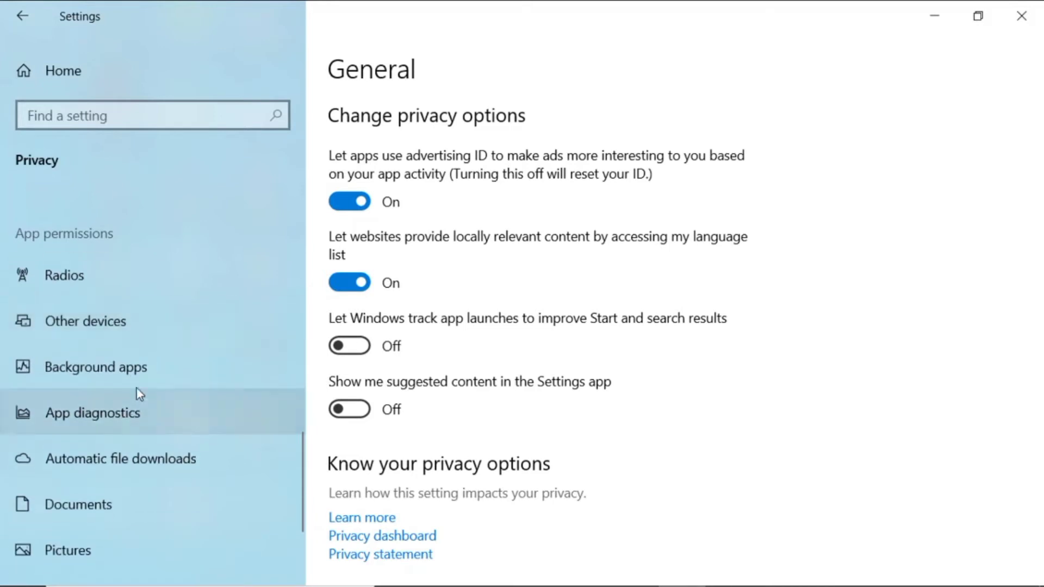
{"action": "left_click", "coordinate": [135, 374]}
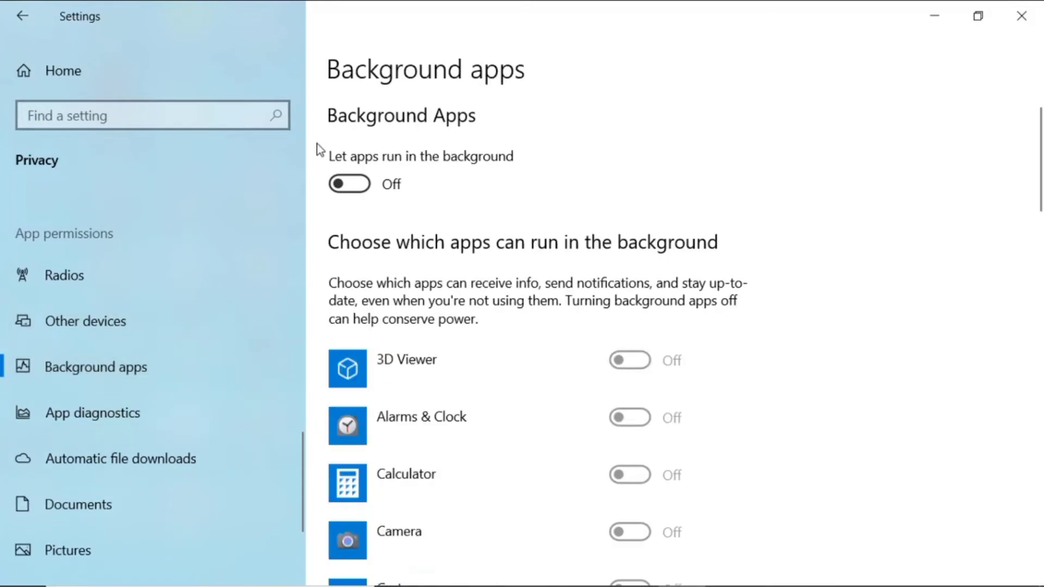
- Toggle Let apps run in the background on and back off, and look through the list of individual apps
{"action": "left_click", "coordinate": [360, 185]}
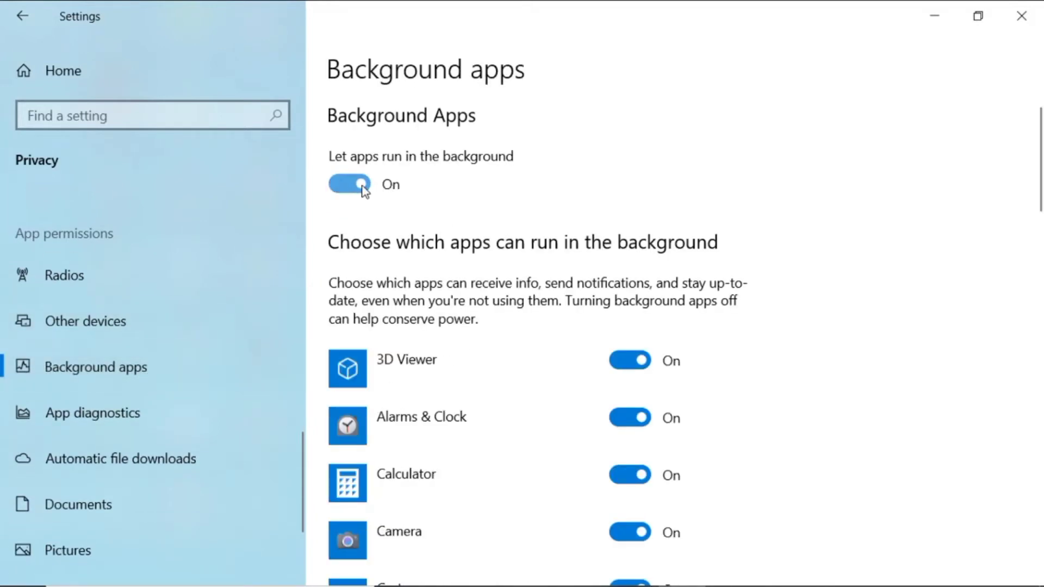
{"action": "left_click", "coordinate": [362, 185]}
{"action": "scroll", "coordinate": [664, 200], "scroll_direction": "down", "scroll_amount": 5}
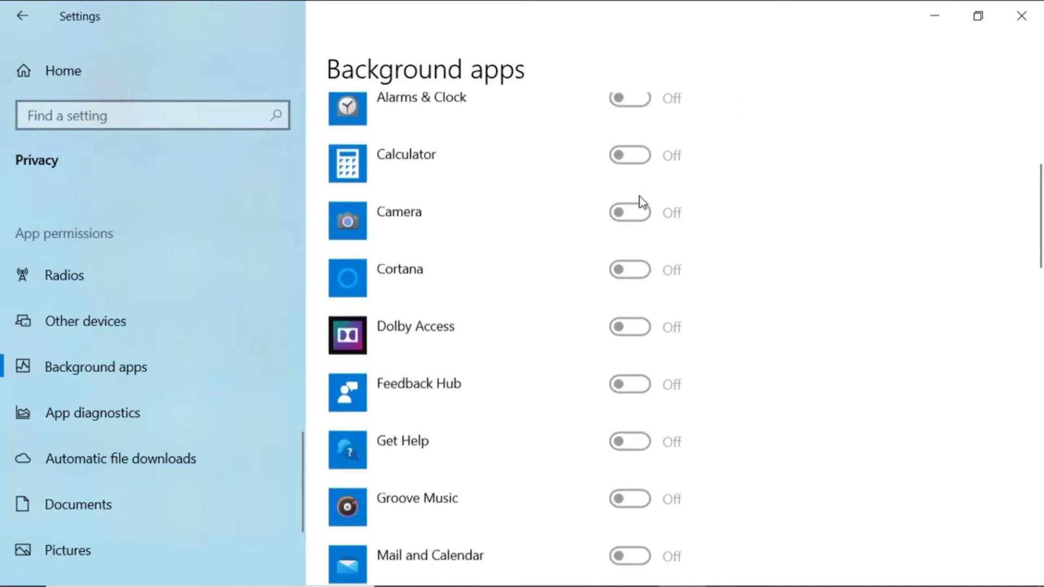
{"action": "scroll", "coordinate": [637, 200], "scroll_direction": "down", "scroll_amount": 4}
{"action": "scroll", "coordinate": [602, 243], "scroll_direction": "up", "scroll_amount": 7}
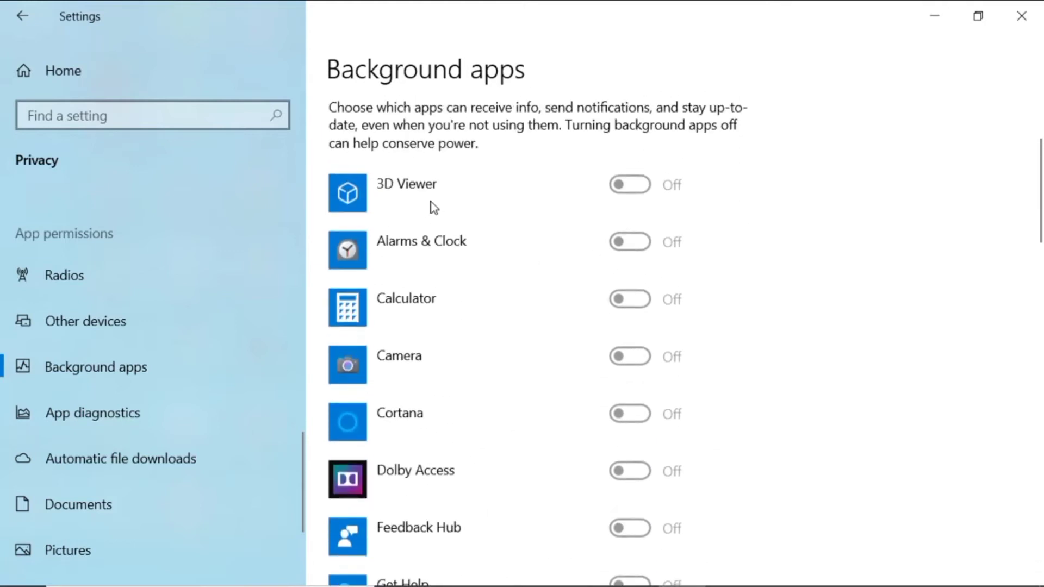
{"action": "scroll", "coordinate": [413, 261], "scroll_direction": "down", "scroll_amount": 8}
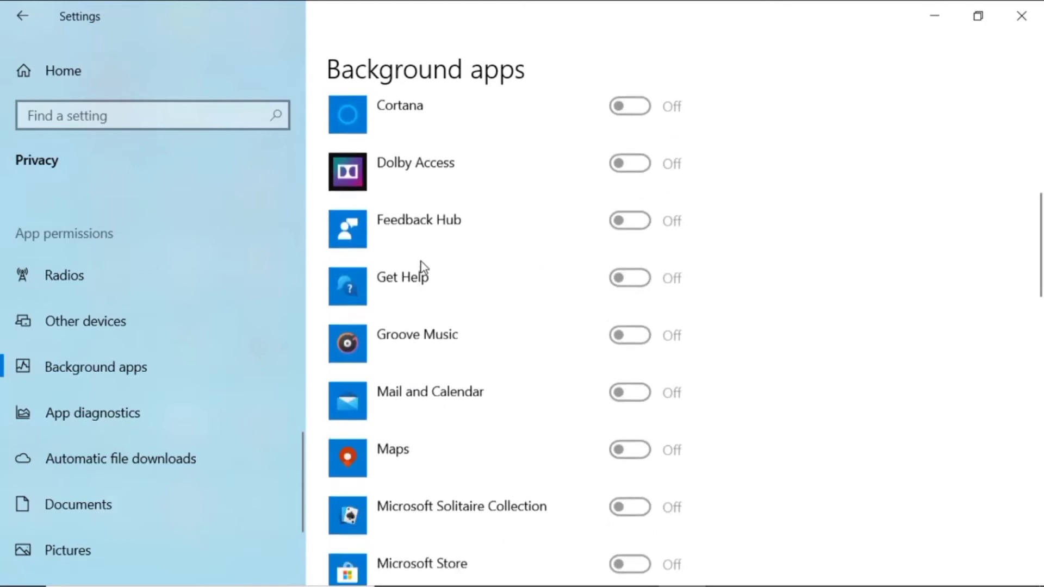
{"action": "scroll", "coordinate": [422, 262], "scroll_direction": "down", "scroll_amount": 5}
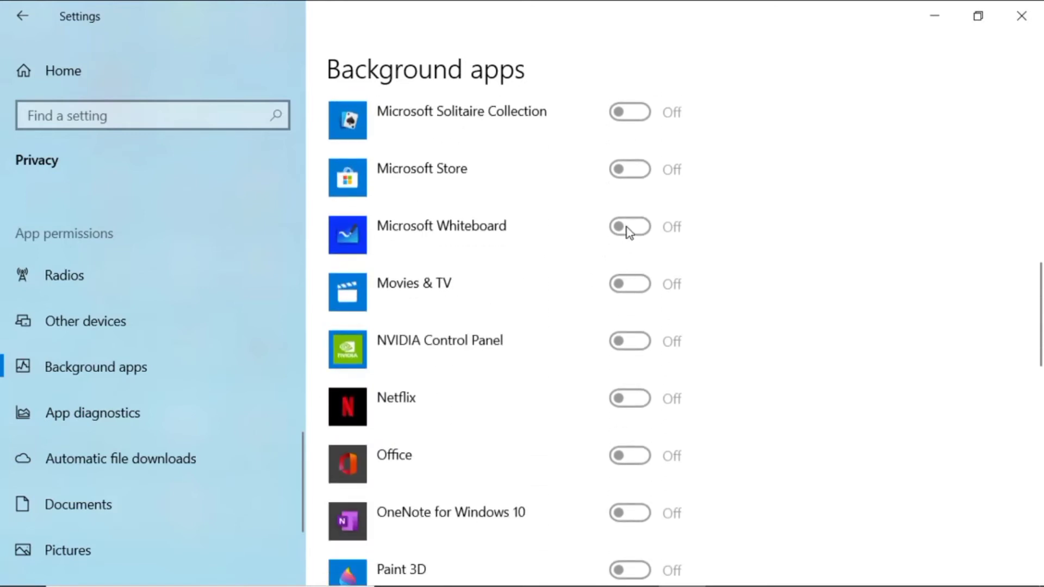
{"action": "scroll", "coordinate": [597, 249], "scroll_direction": "up", "scroll_amount": 10}
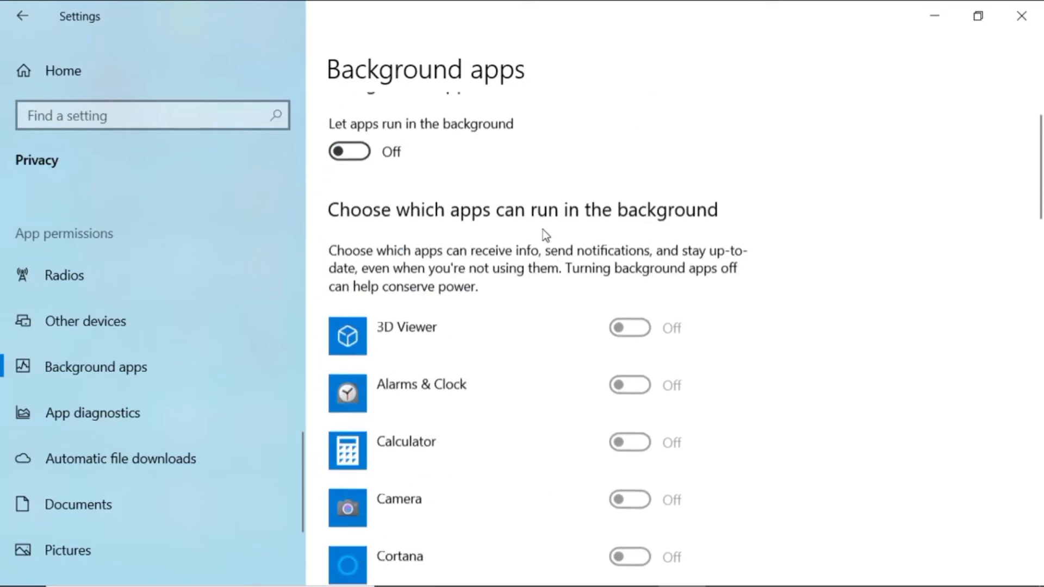
- Allow background apps, turn off 3D Viewer and Dolby Access individually, and switch Let apps run in the background back off
{"action": "left_click", "coordinate": [350, 183]}
{"action": "left_click", "coordinate": [636, 363]}
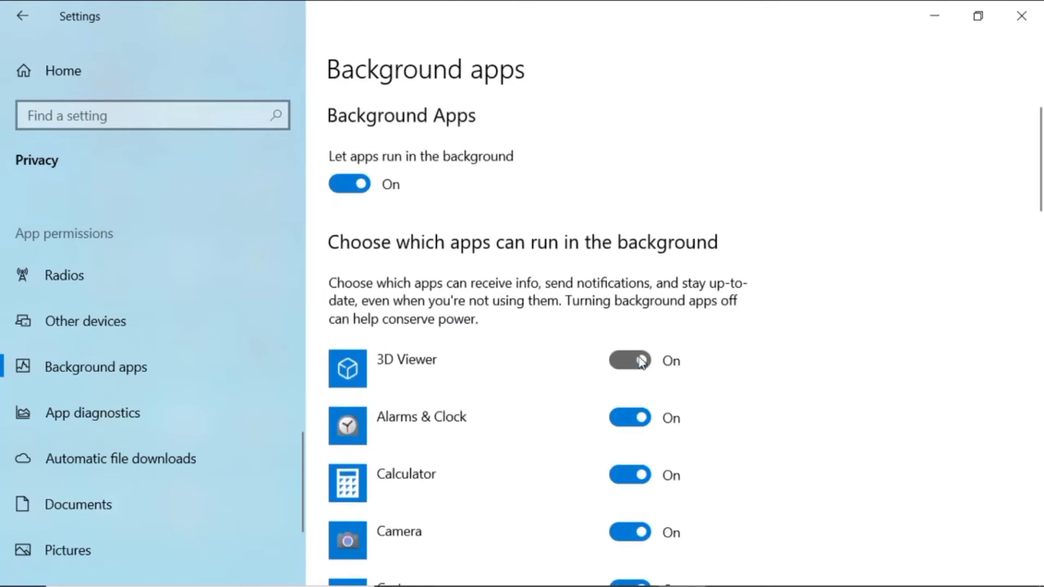
{"action": "scroll", "coordinate": [642, 384], "scroll_direction": "down", "scroll_amount": 4}
{"action": "left_click", "coordinate": [647, 390]}
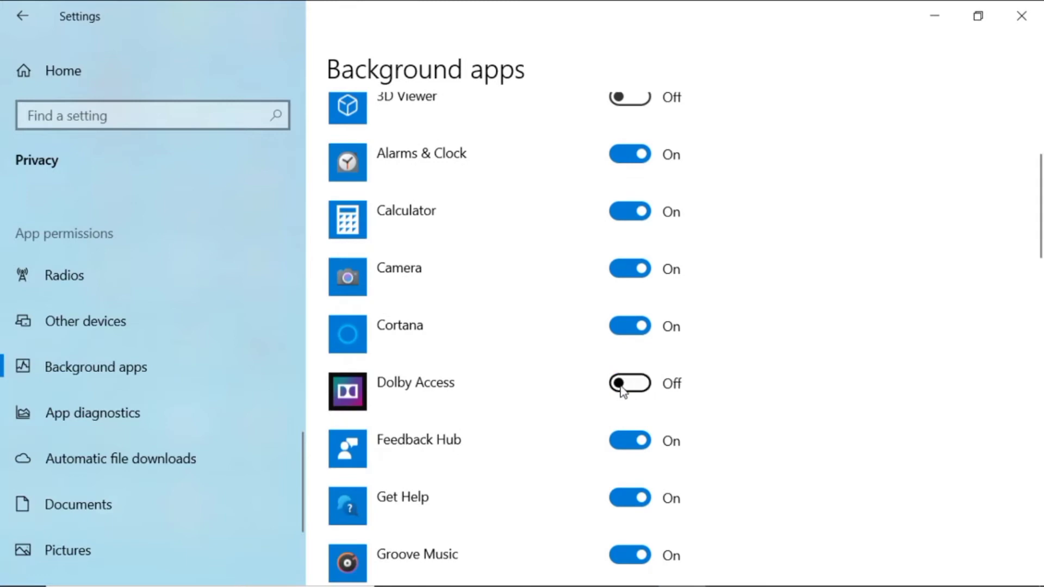
{"action": "scroll", "coordinate": [511, 351], "scroll_direction": "up", "scroll_amount": 4}
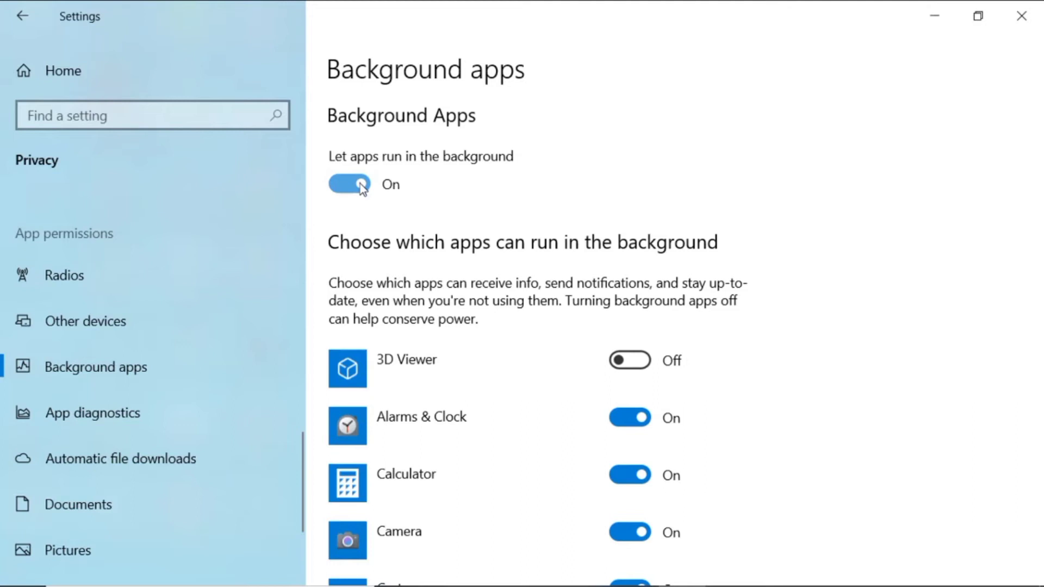
{"action": "left_click", "coordinate": [360, 184]}
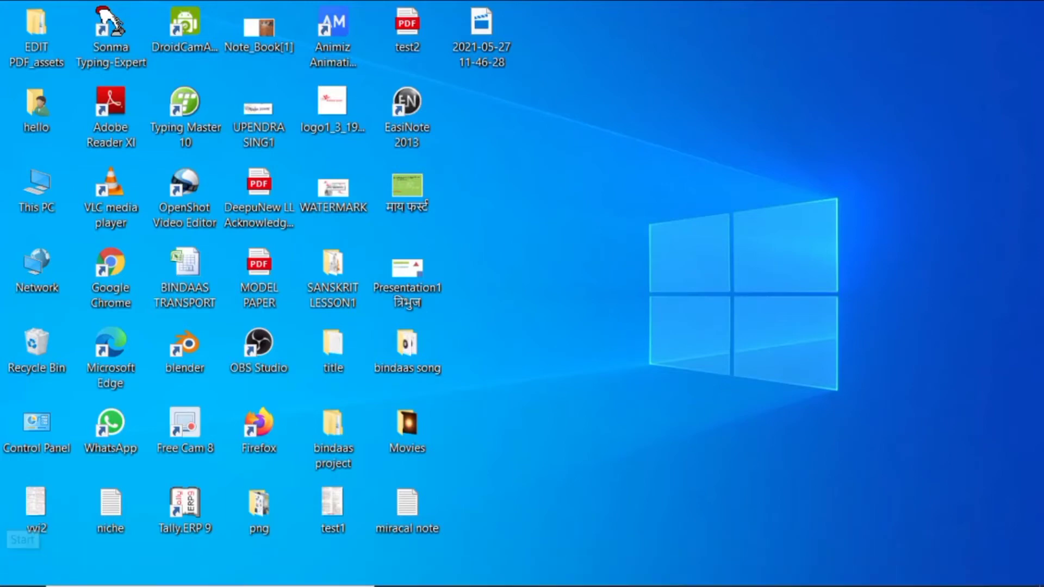
- Reopen Windows Settings and go to the Advanced options of Windows Update in the Update & Security category
{"action": "left_click", "coordinate": [24, 578]}
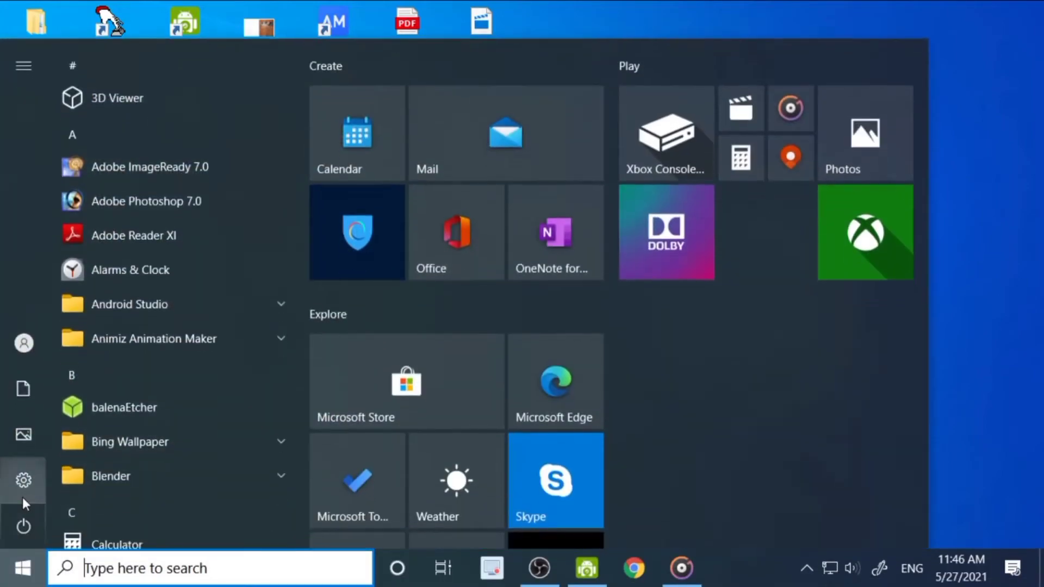
{"action": "left_click", "coordinate": [22, 488]}
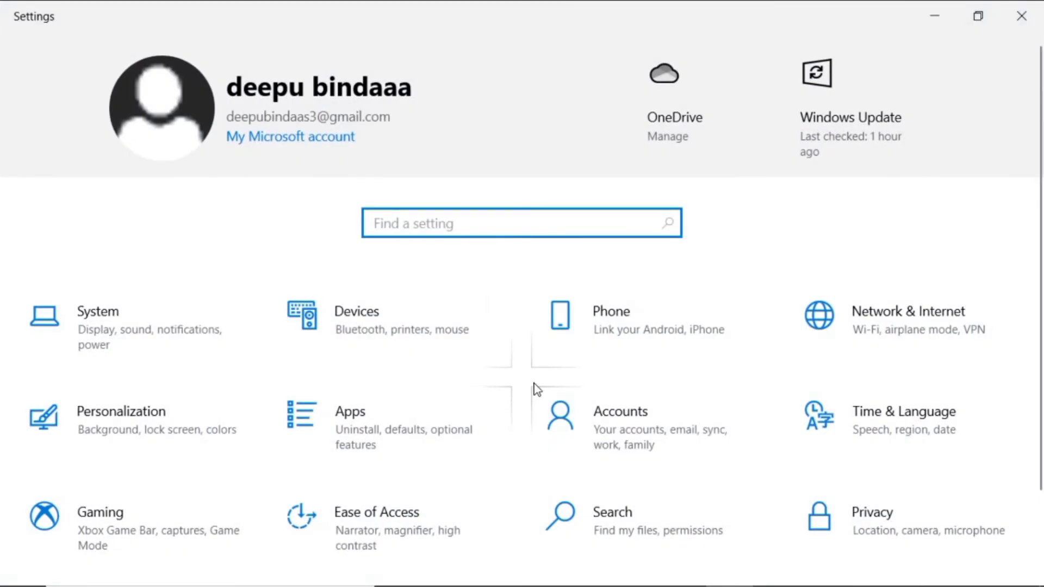
{"action": "scroll", "coordinate": [543, 384], "scroll_direction": "down", "scroll_amount": 2}
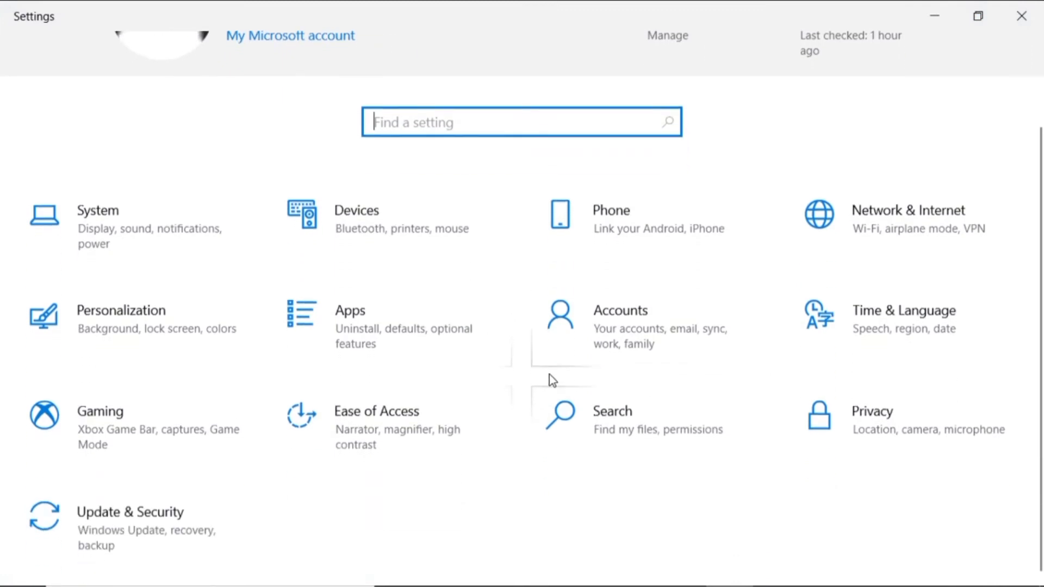
{"action": "left_click", "coordinate": [179, 525]}
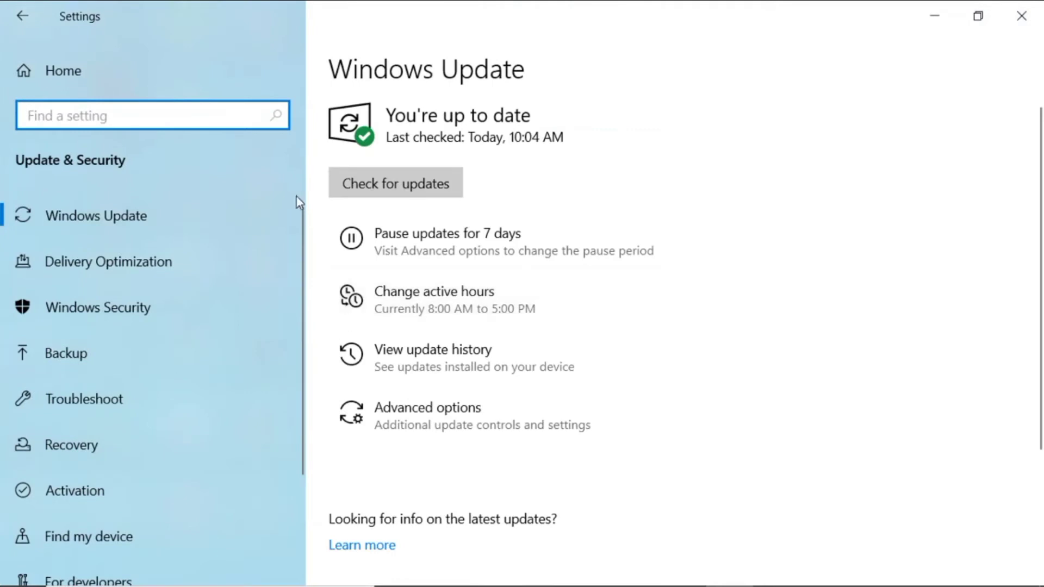
{"action": "left_click", "coordinate": [413, 425]}
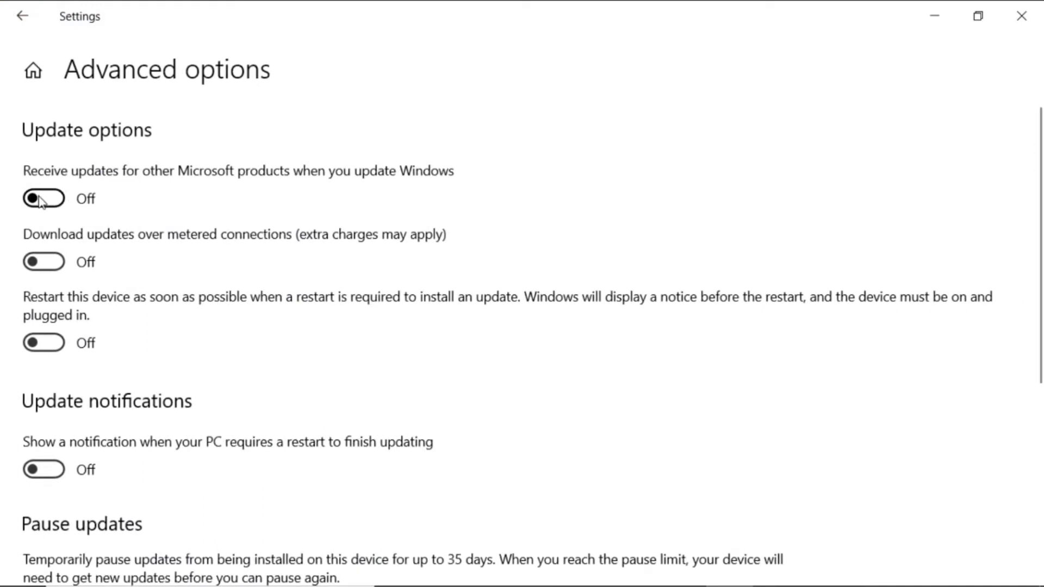
- Turn on updates for other Microsoft products, downloads over metered connections and restart as soon as possible, and turn all three back off
{"action": "left_click", "coordinate": [42, 199]}
{"action": "left_click", "coordinate": [42, 261]}
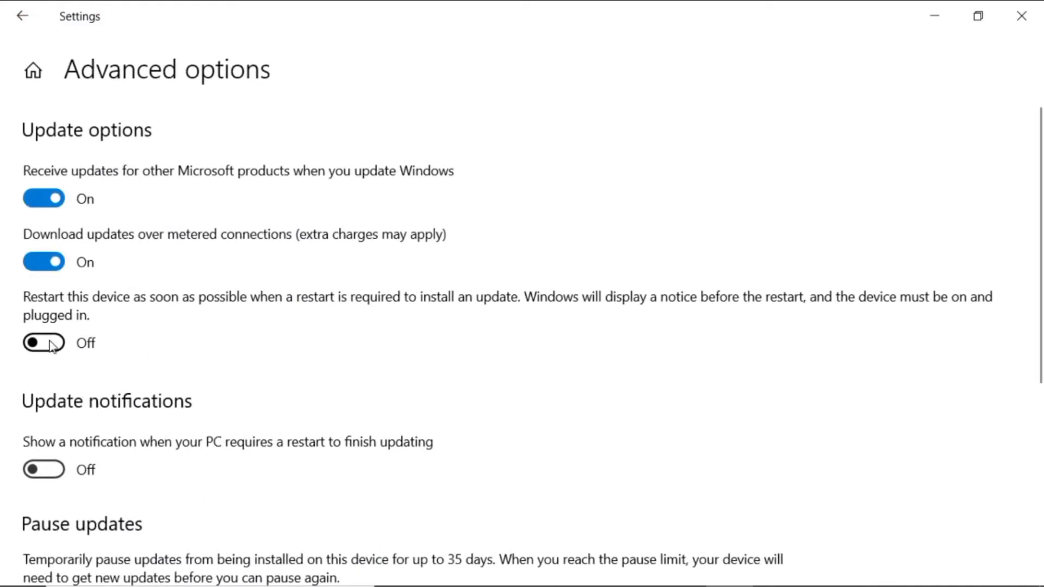
{"action": "left_click", "coordinate": [44, 343]}
{"action": "left_click", "coordinate": [56, 261]}
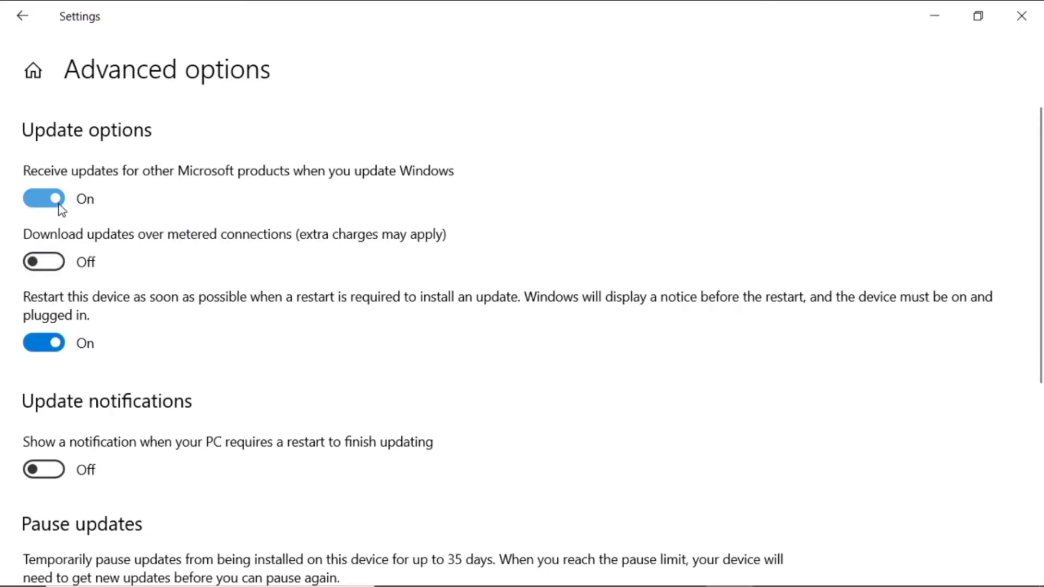
{"action": "left_click", "coordinate": [31, 200]}
{"action": "scroll", "coordinate": [66, 478], "scroll_direction": "down", "scroll_amount": 4}
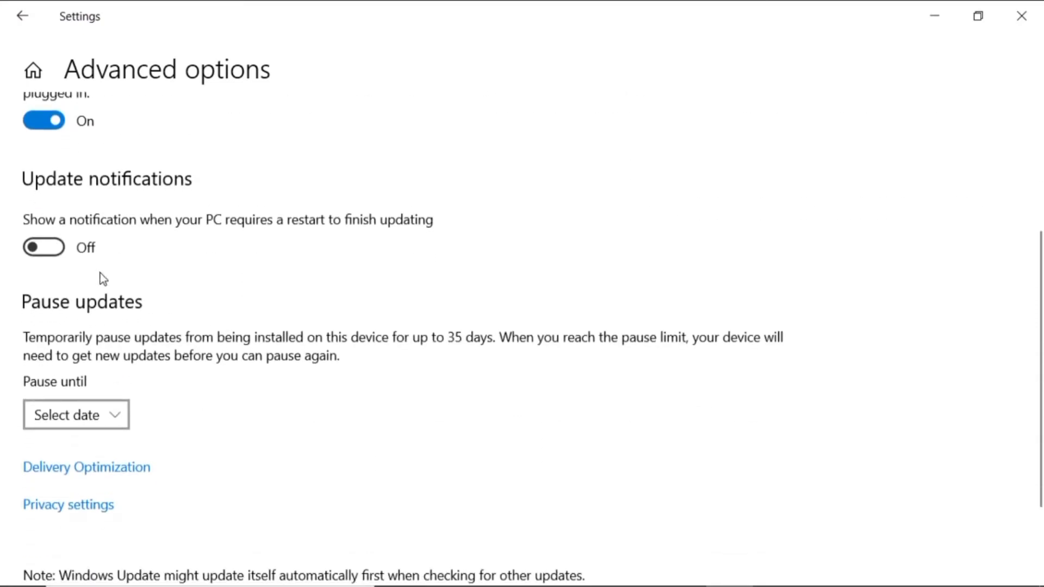
{"action": "scroll", "coordinate": [117, 313], "scroll_direction": "down", "scroll_amount": 2}
{"action": "scroll", "coordinate": [123, 322], "scroll_direction": "up", "scroll_amount": 6}
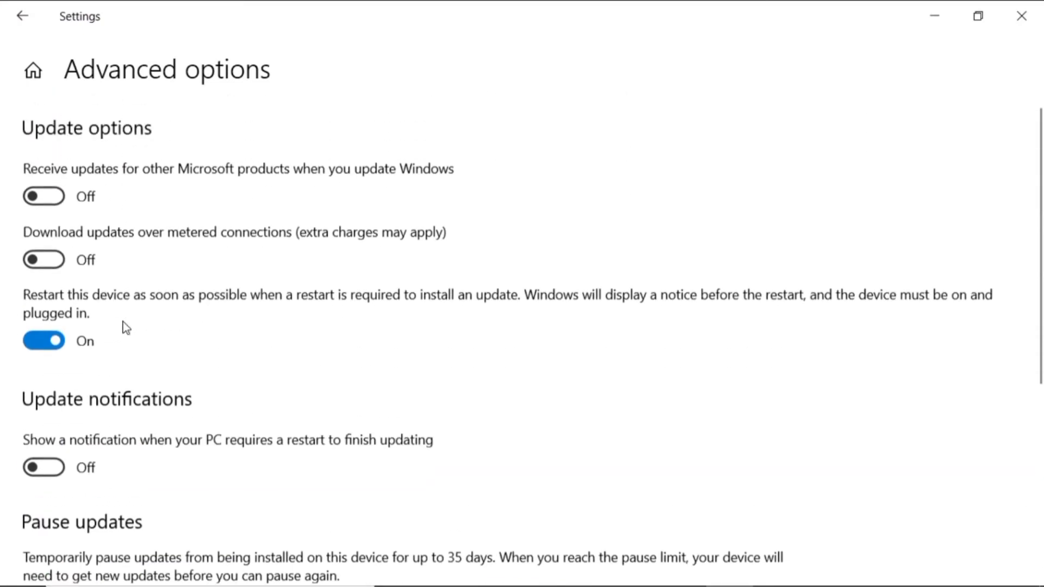
{"action": "left_click", "coordinate": [54, 344]}
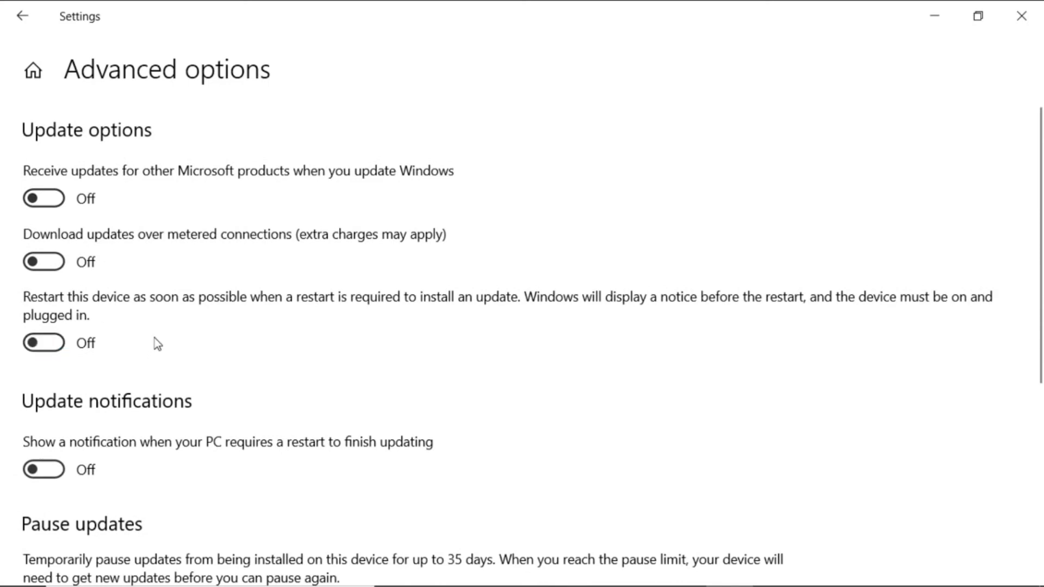
- Look over the remaining Windows Update advanced options and close Settings
{"action": "scroll", "coordinate": [156, 341], "scroll_direction": "down", "scroll_amount": 3}
{"action": "scroll", "coordinate": [155, 341], "scroll_direction": "up", "scroll_amount": 3}
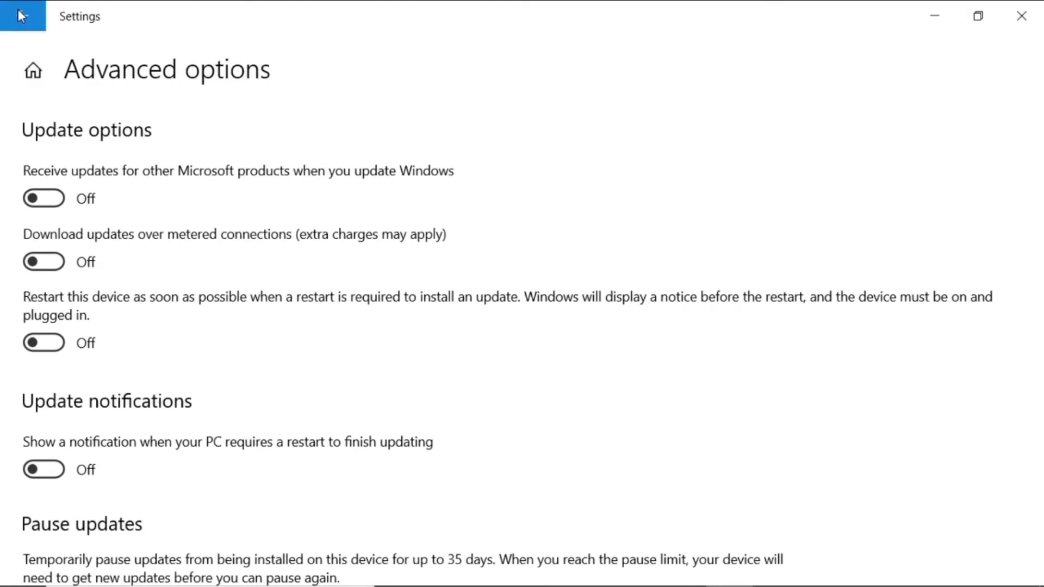
{"action": "left_click", "coordinate": [1022, 15]}
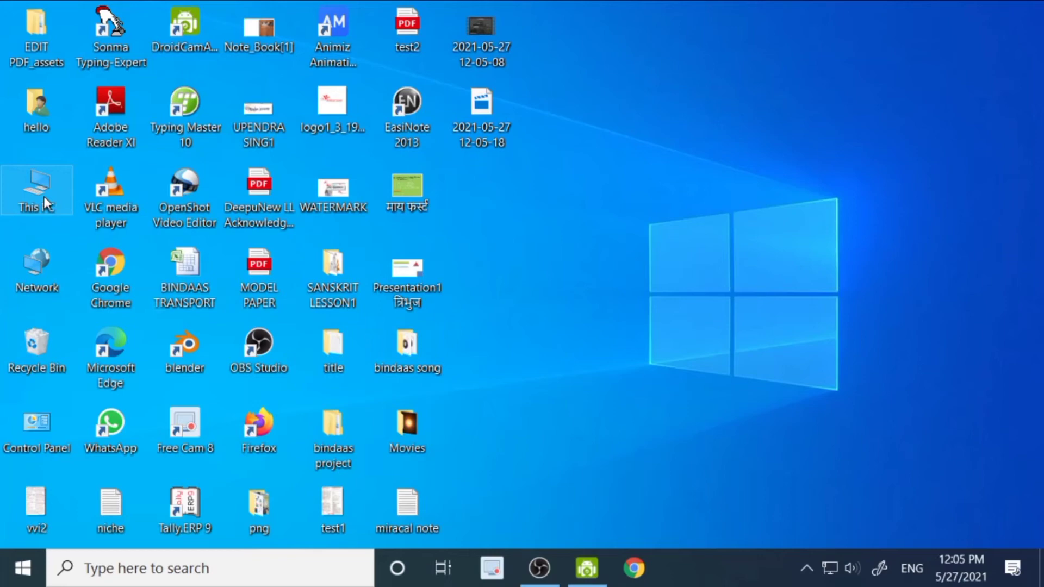
- Open Computer Management for This PC and display the Services list under Services and Applications
{"action": "right_click", "coordinate": [28, 190]}
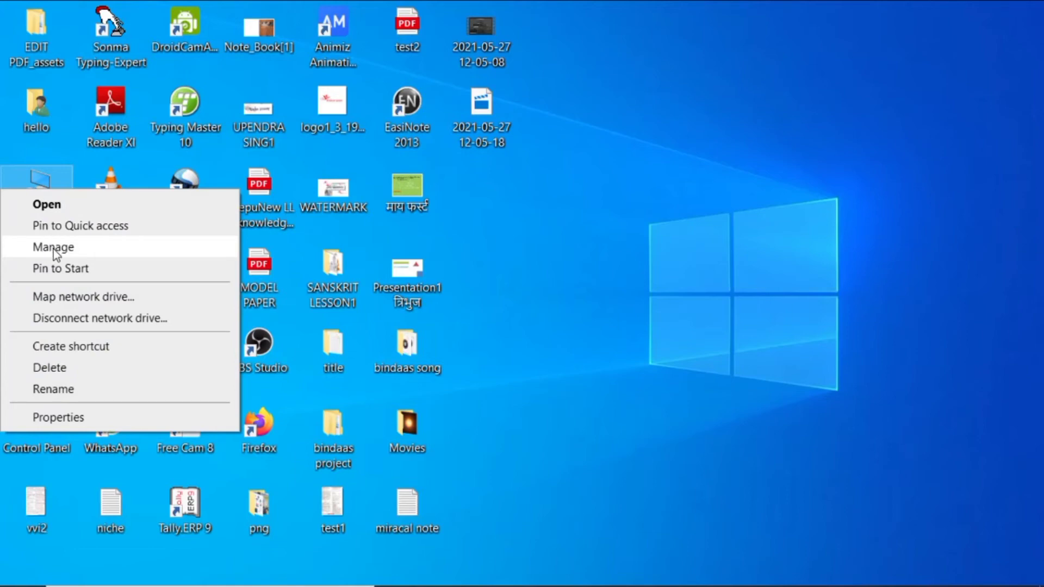
{"action": "left_click", "coordinate": [53, 249]}
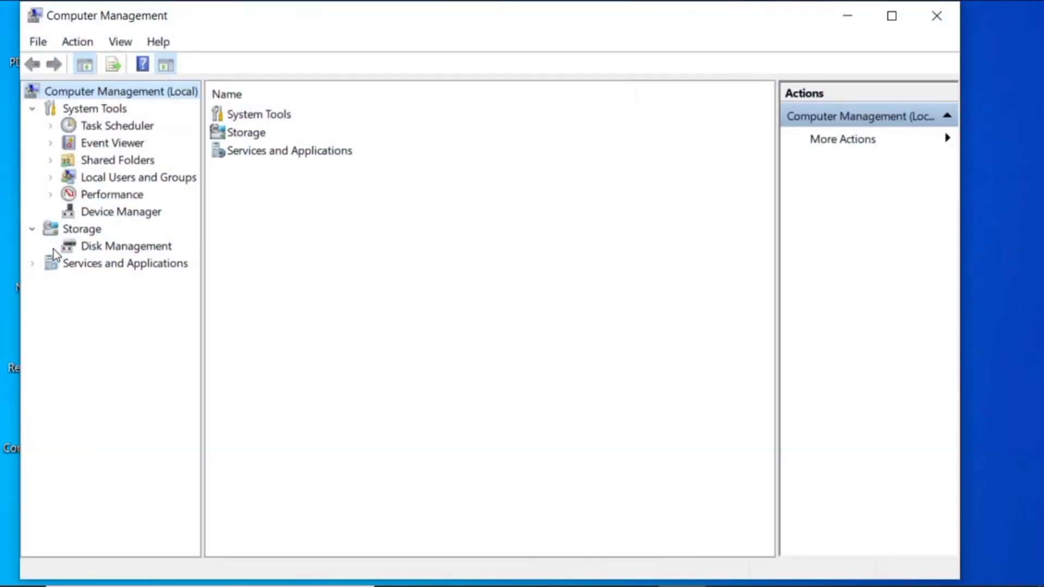
{"action": "left_click", "coordinate": [117, 264]}
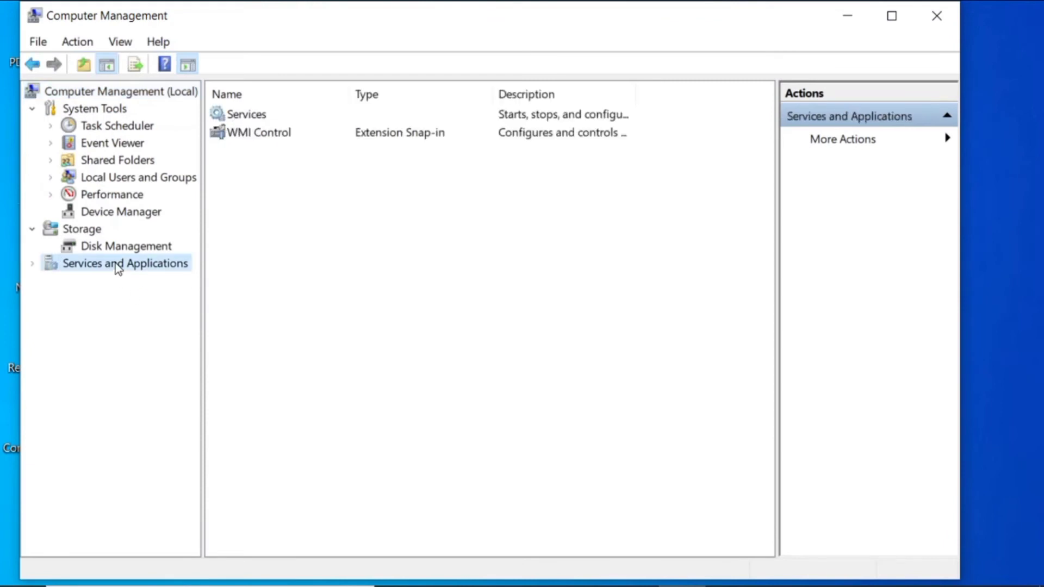
{"action": "left_click", "coordinate": [252, 116]}
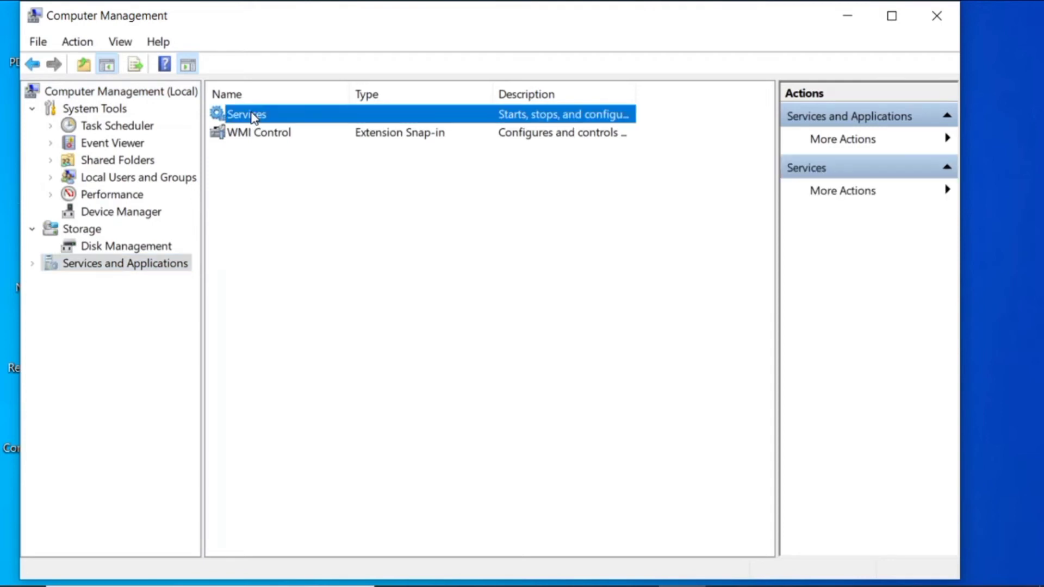
{"action": "double_click", "coordinate": [252, 116]}
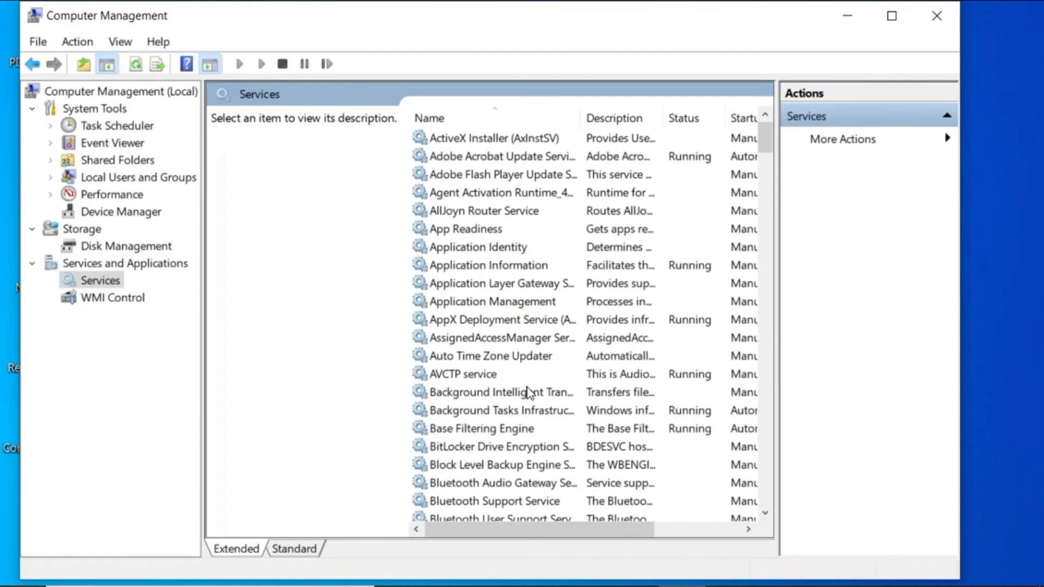
- Find the Windows Update service and apply the startup type Automatic (Delayed Start) in its properties
{"action": "scroll", "coordinate": [526, 391], "scroll_direction": "down", "scroll_amount": 20}
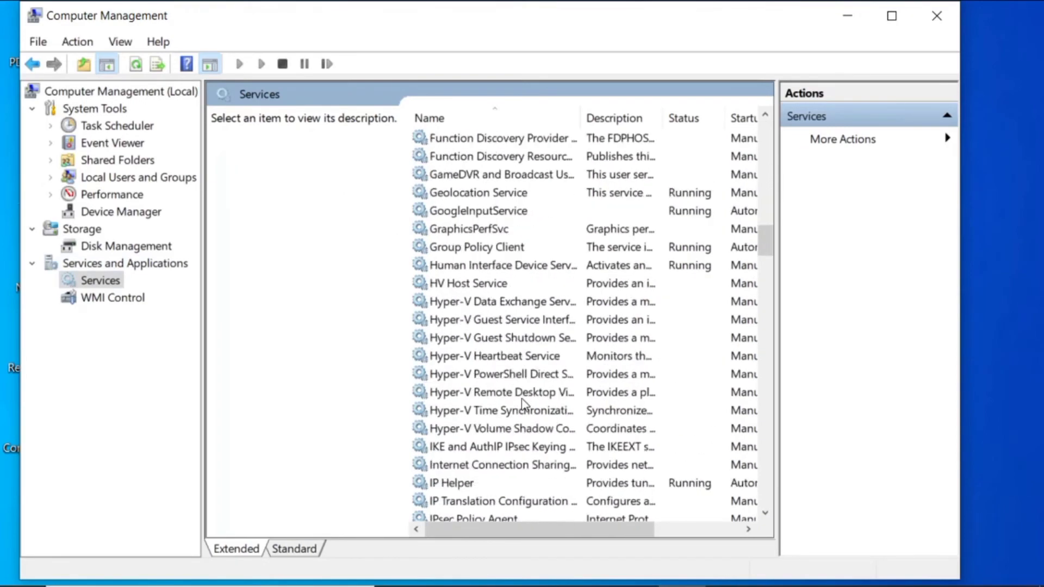
{"action": "scroll", "coordinate": [522, 399], "scroll_direction": "down", "scroll_amount": 20}
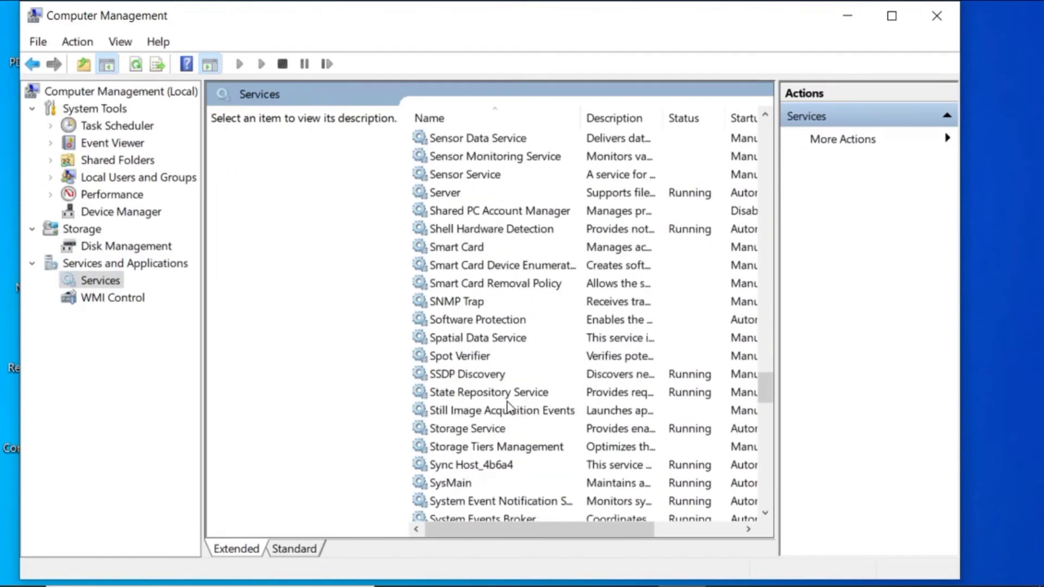
{"action": "scroll", "coordinate": [507, 407], "scroll_direction": "down", "scroll_amount": 20}
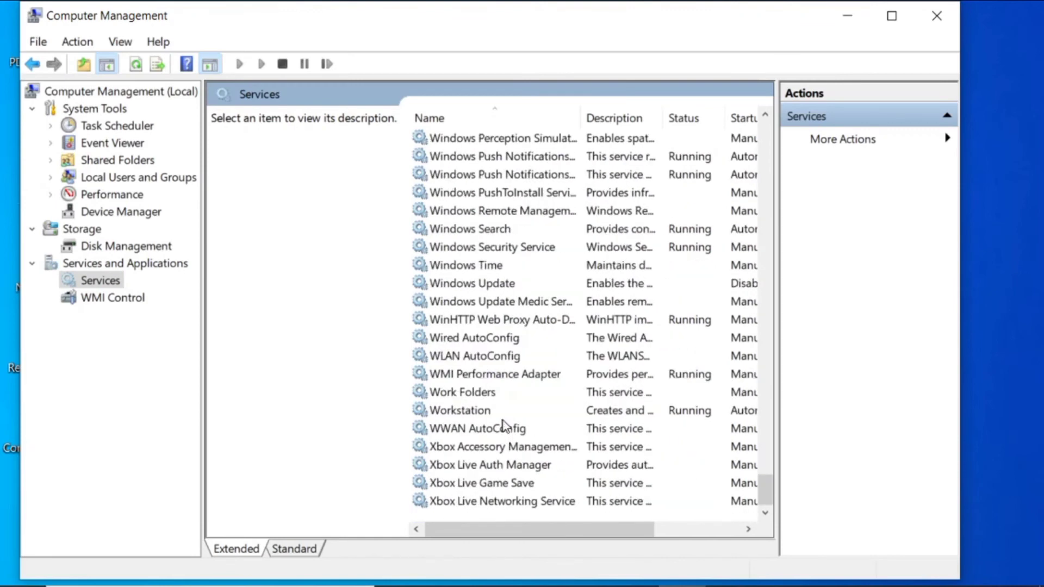
{"action": "scroll", "coordinate": [503, 427], "scroll_direction": "up", "scroll_amount": 3}
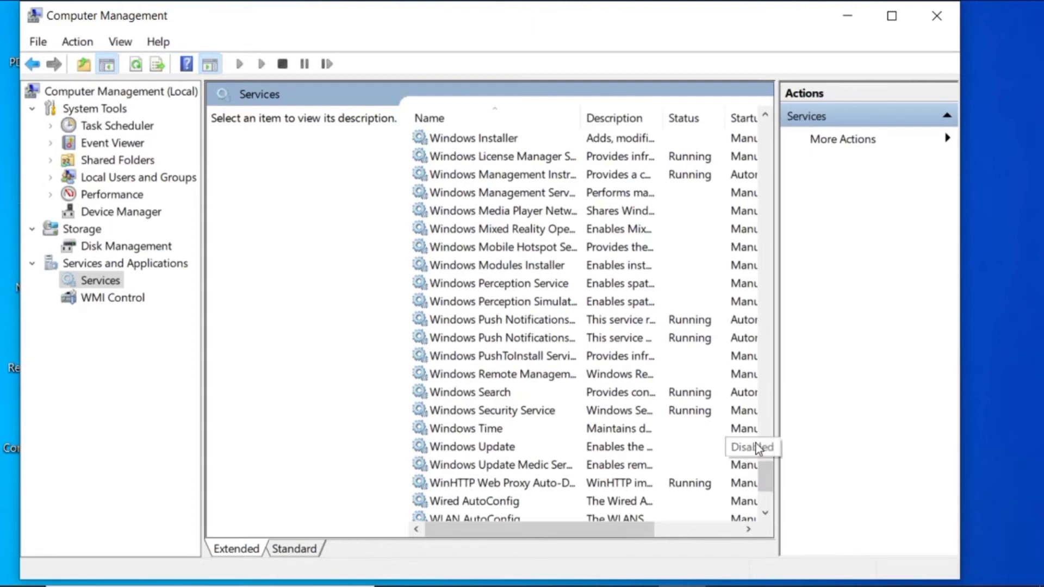
{"action": "left_click", "coordinate": [620, 453]}
{"action": "right_click", "coordinate": [621, 453]}
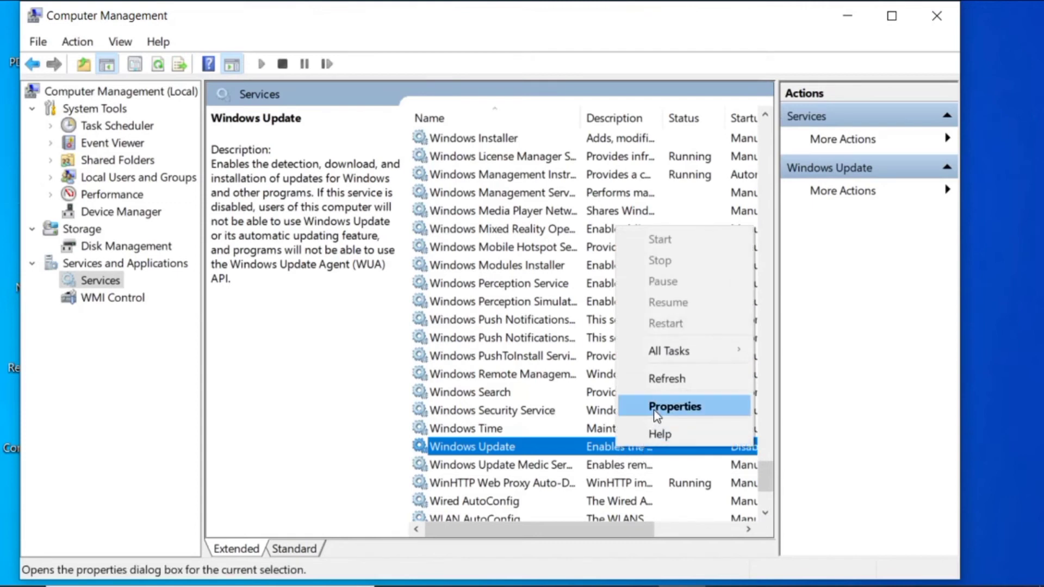
{"action": "left_click", "coordinate": [654, 409]}
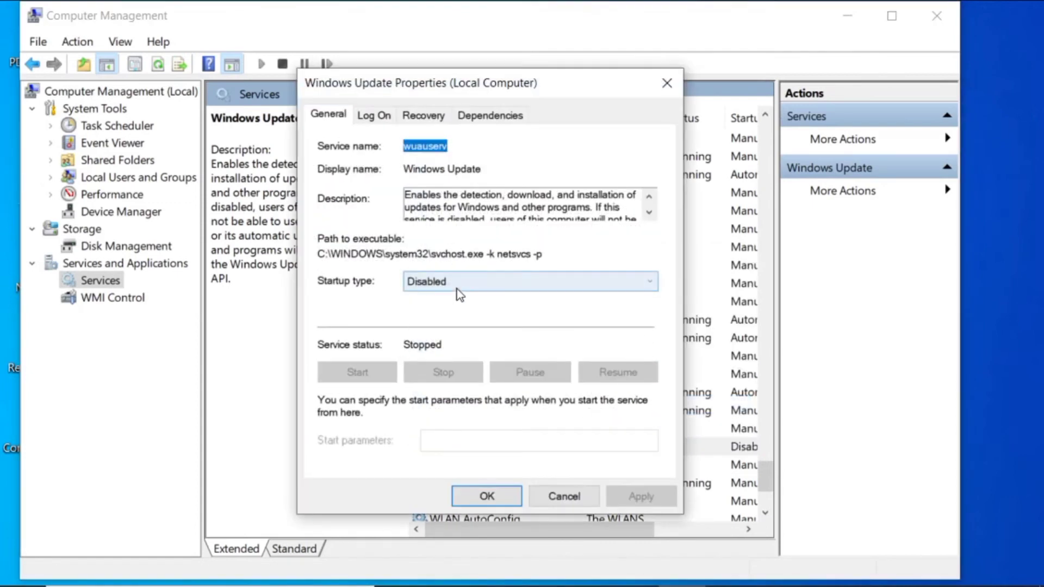
{"action": "left_click", "coordinate": [460, 294]}
{"action": "left_click", "coordinate": [457, 301]}
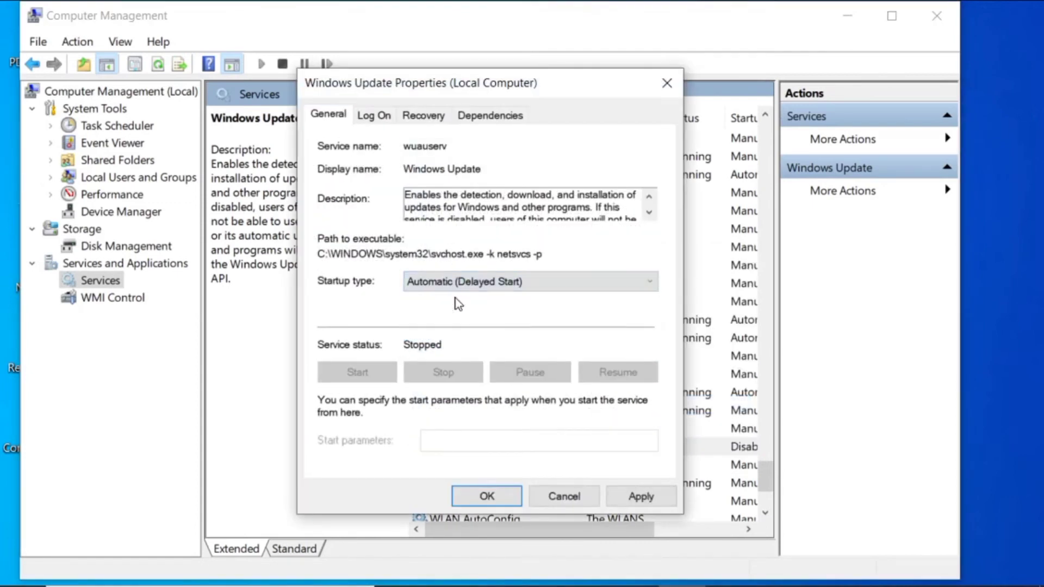
{"action": "left_click", "coordinate": [644, 499]}
{"action": "left_click", "coordinate": [510, 499]}
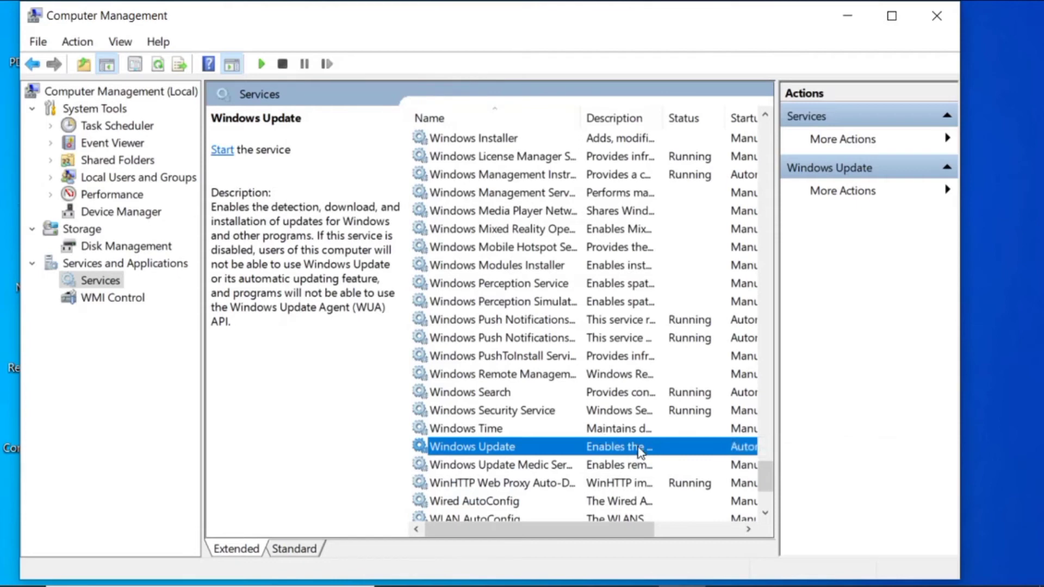
- Reopen the Windows Update service's properties and set its startup type to Disabled, applying the change
{"action": "right_click", "coordinate": [588, 450]}
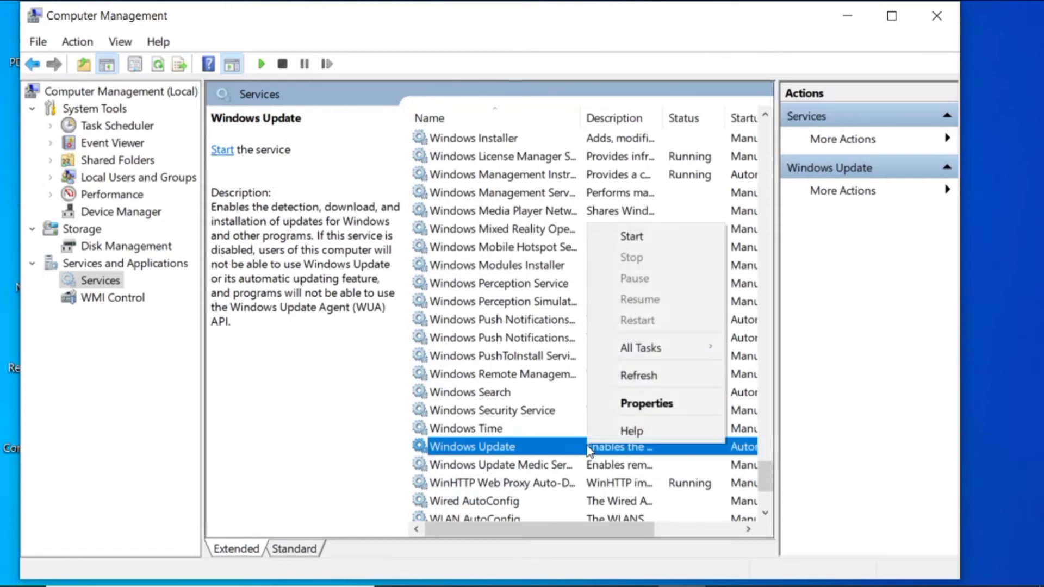
{"action": "left_click", "coordinate": [647, 405]}
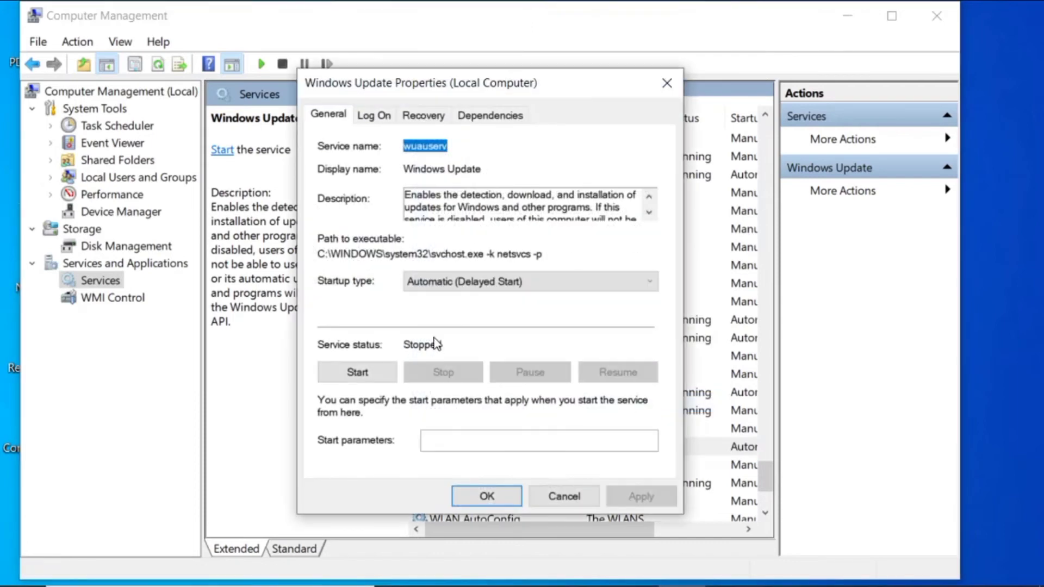
{"action": "left_click", "coordinate": [514, 286]}
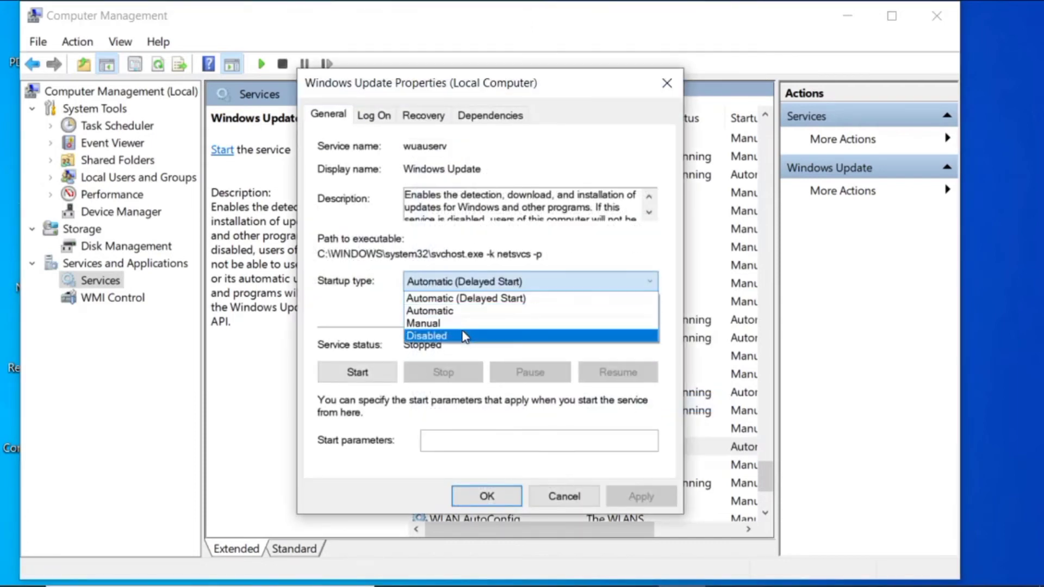
{"action": "left_click", "coordinate": [464, 325]}
{"action": "left_click", "coordinate": [496, 283]}
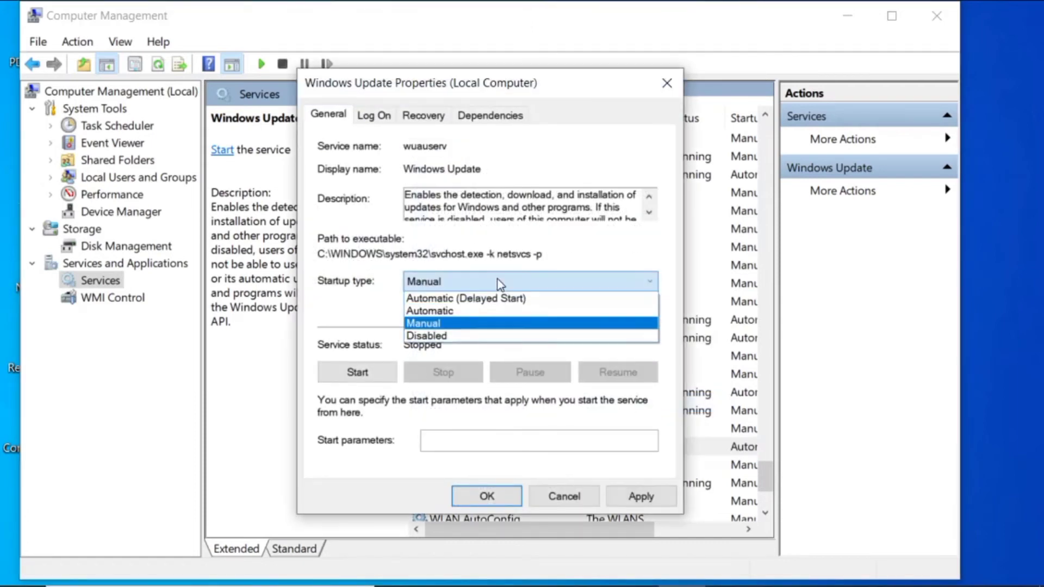
{"action": "left_click", "coordinate": [482, 335]}
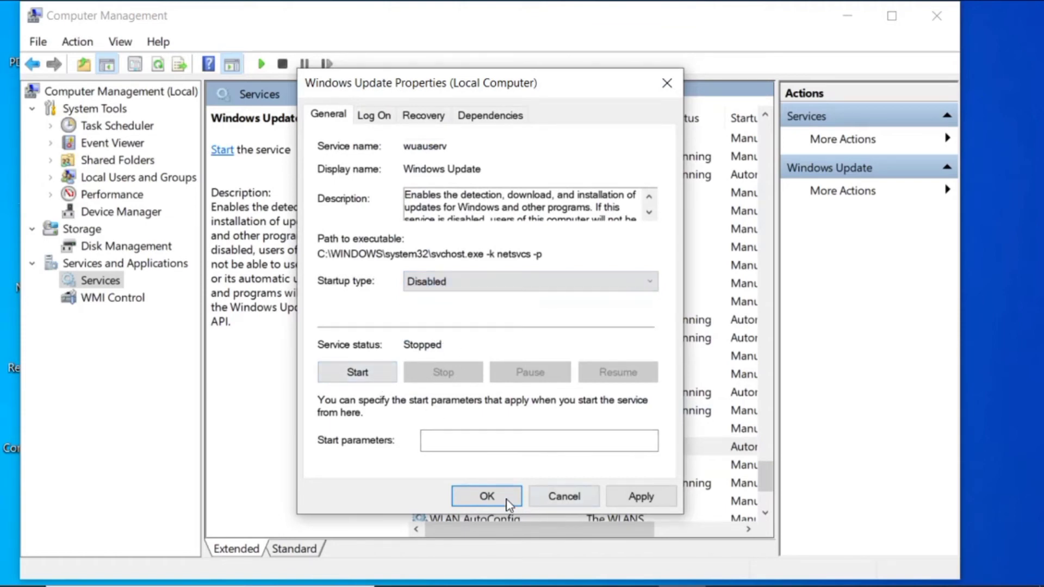
{"action": "left_click", "coordinate": [663, 500]}
{"action": "left_click", "coordinate": [489, 496]}
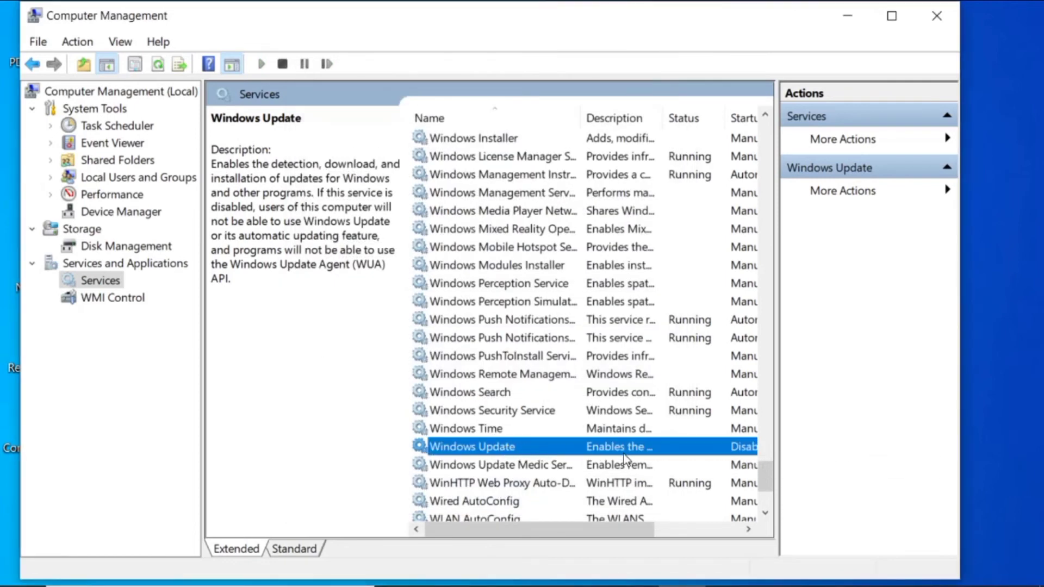
- Check the Windows Update service's startup type in its properties, close Computer Management and refresh the desktop
{"action": "right_click", "coordinate": [575, 447]}
{"action": "left_click", "coordinate": [613, 406]}
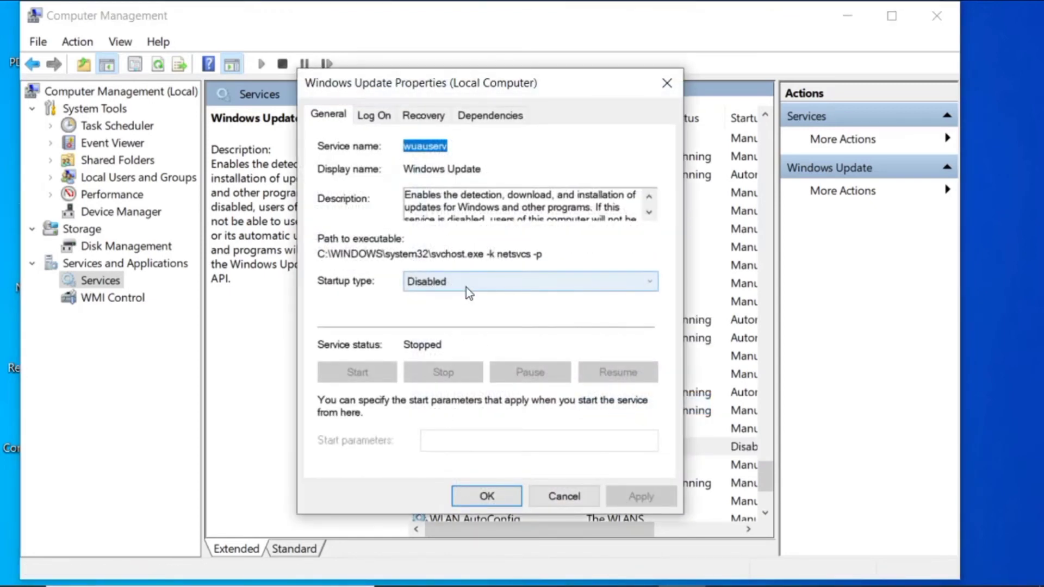
{"action": "left_click", "coordinate": [487, 496]}
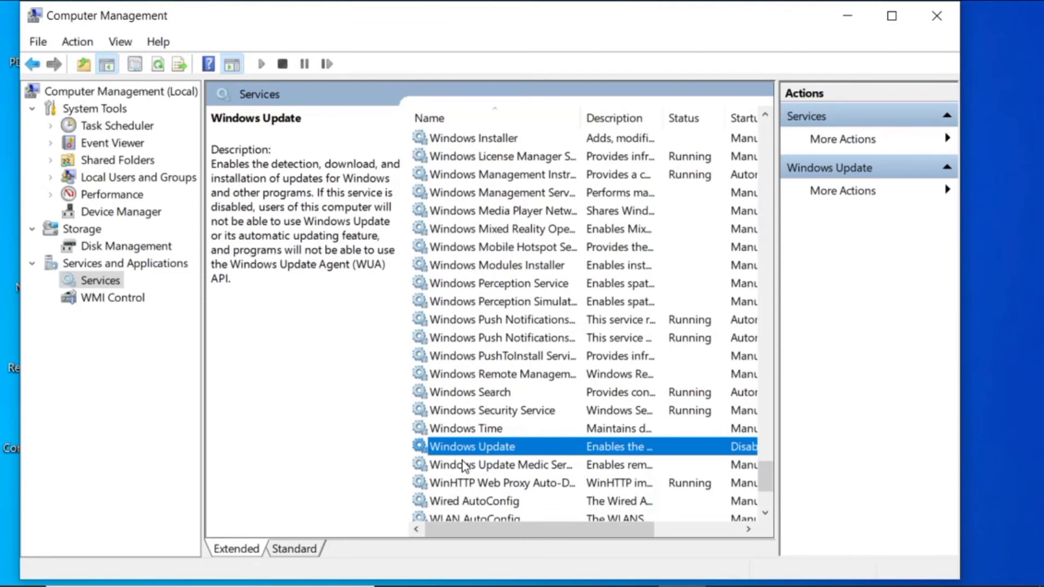
{"action": "left_click", "coordinate": [935, 16]}
{"action": "right_click", "coordinate": [913, 56]}
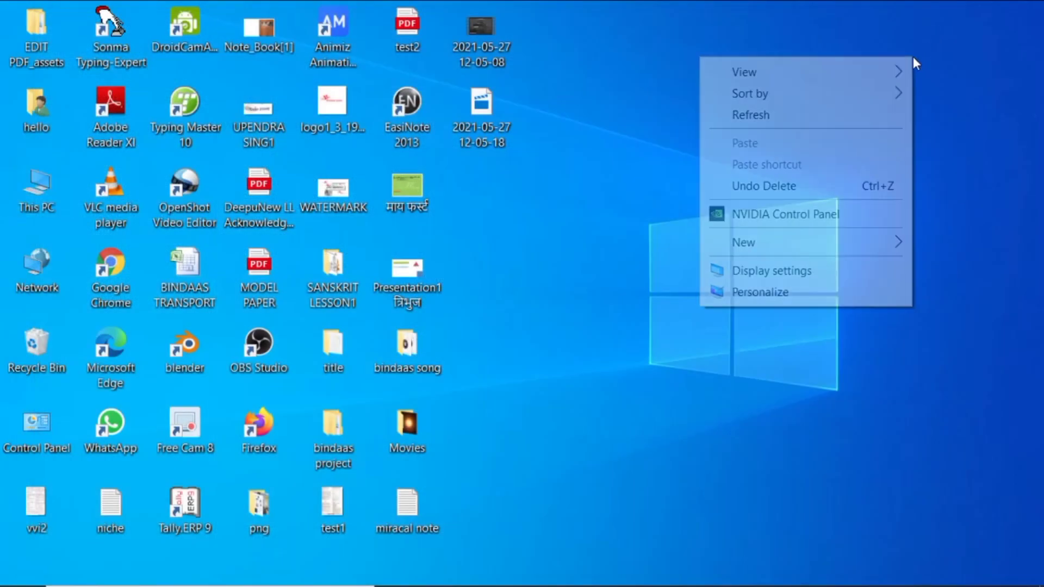
{"action": "left_click", "coordinate": [750, 114]}
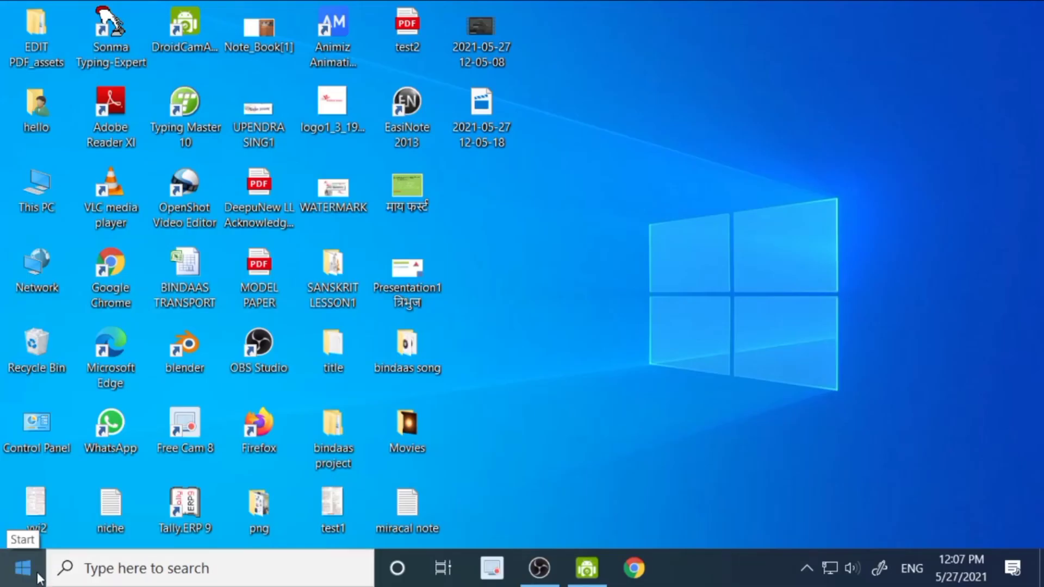
- Search Windows for Task Manager, open it and display the list of startup programs
{"action": "left_click", "coordinate": [125, 571]}
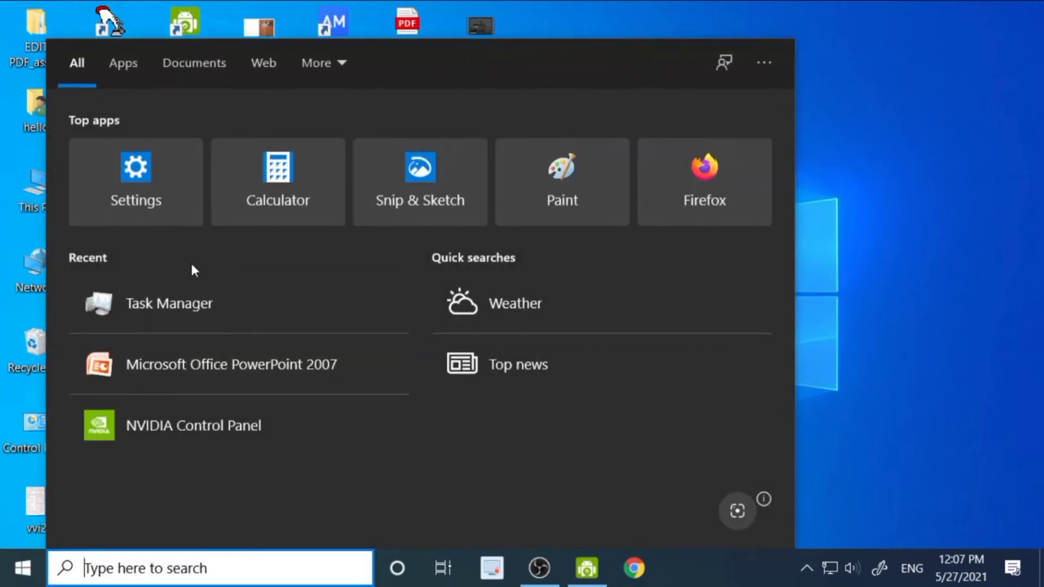
{"action": "type", "text": "tas"}
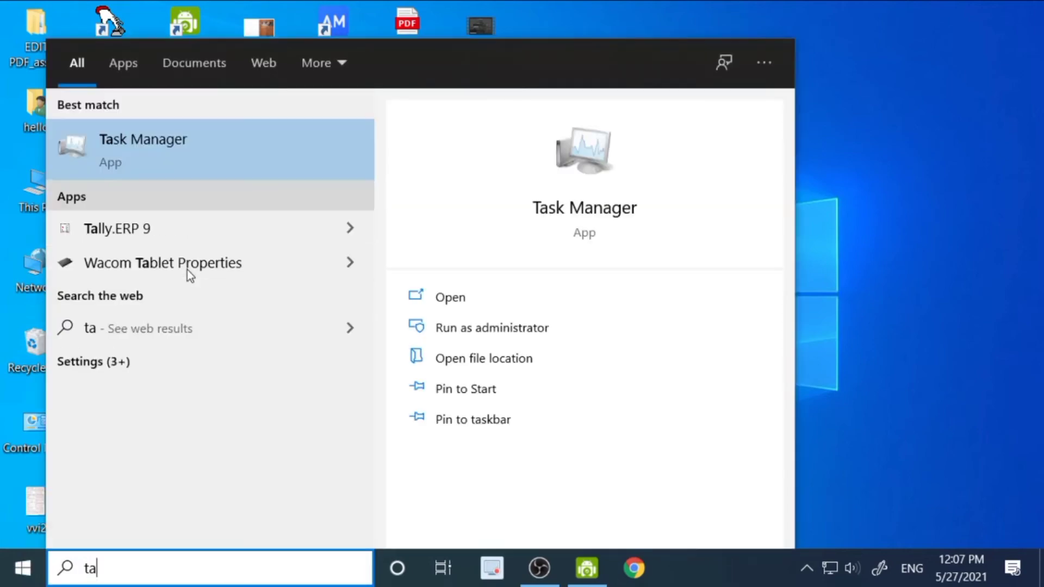
{"action": "type", "text": "k"}
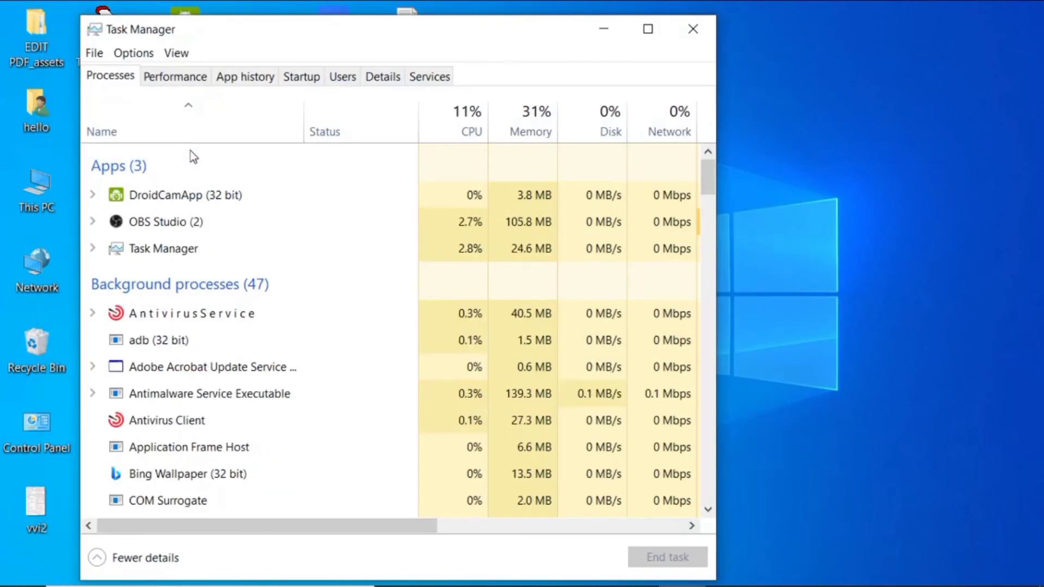
{"action": "left_click", "coordinate": [300, 78]}
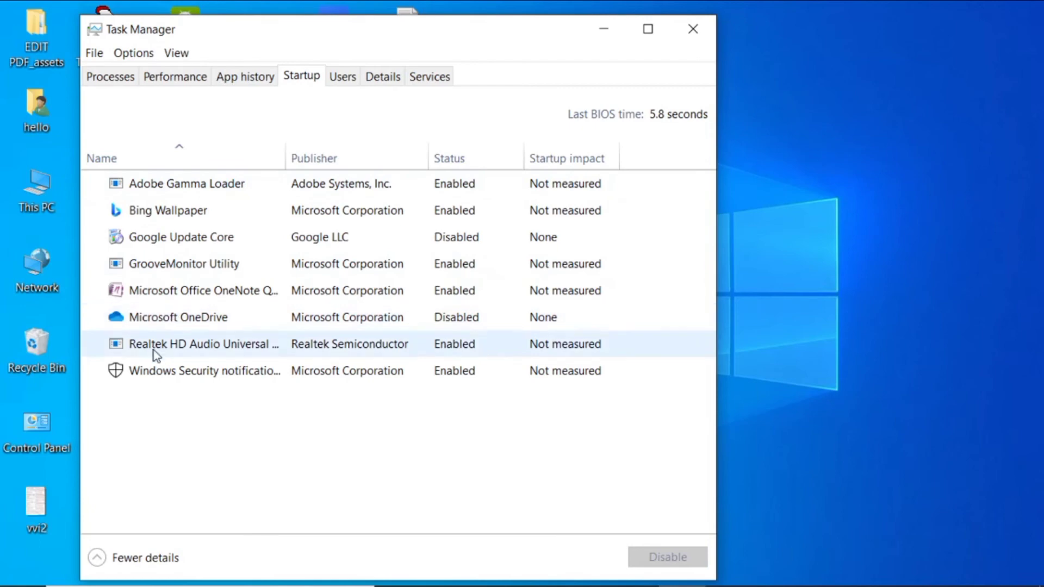
- Enable Microsoft OneDrive at startup, disable it again, close Task Manager and refresh the desktop
{"action": "left_click", "coordinate": [188, 320]}
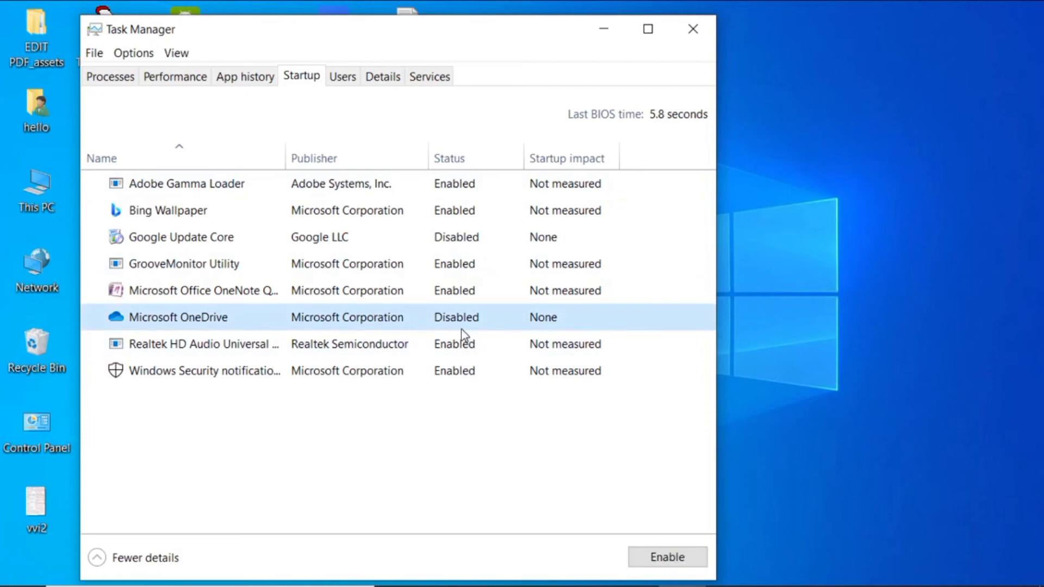
{"action": "left_click", "coordinate": [660, 558]}
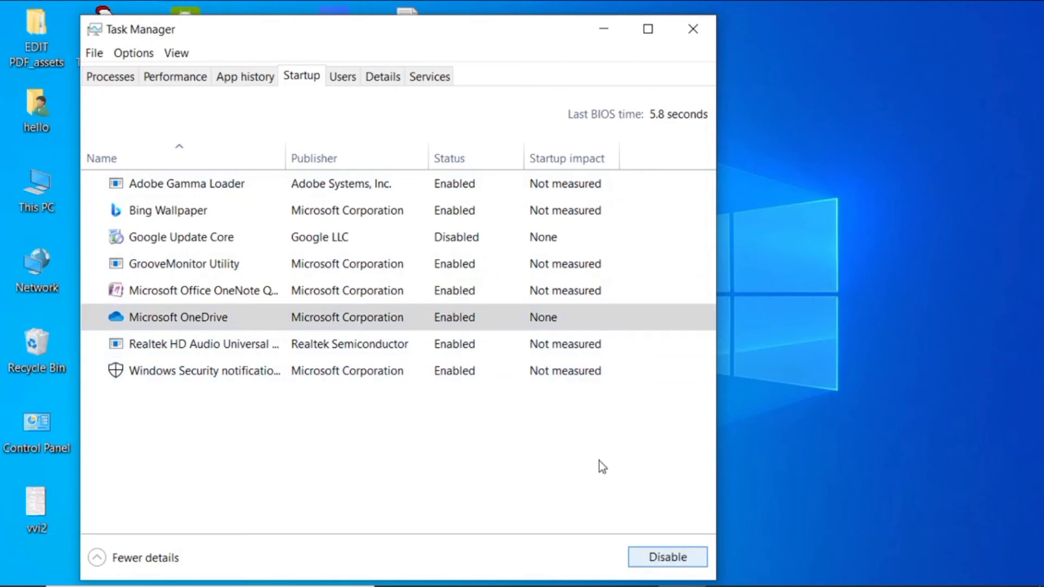
{"action": "left_click", "coordinate": [669, 559]}
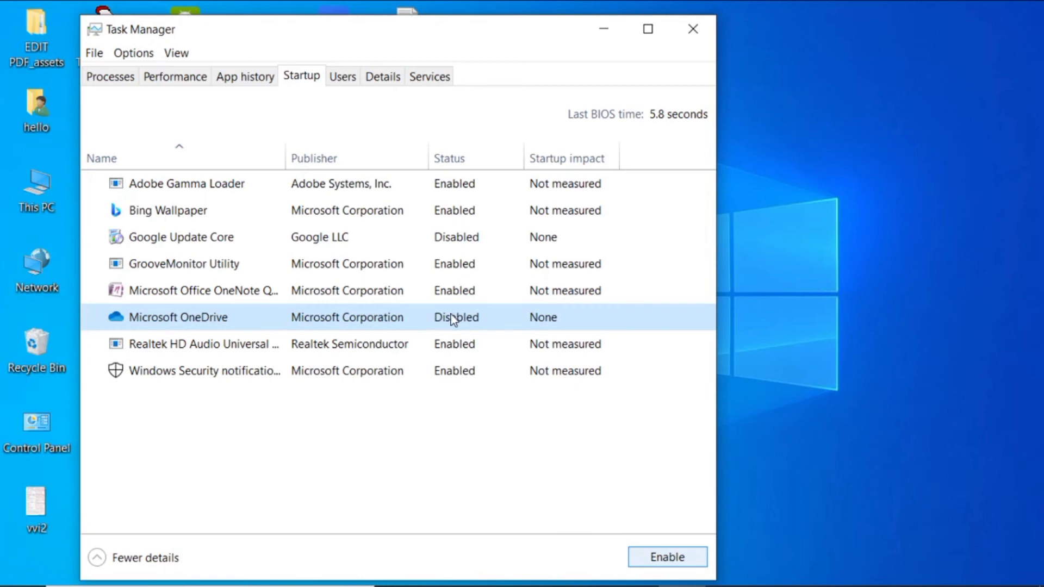
{"action": "left_click", "coordinate": [695, 29]}
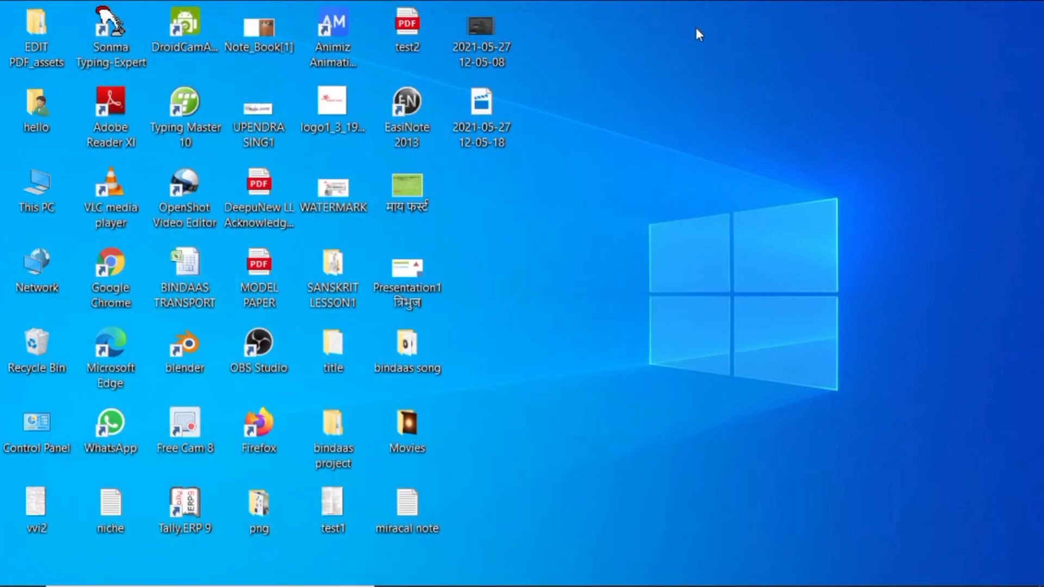
{"action": "right_click", "coordinate": [750, 78]}
{"action": "left_click", "coordinate": [601, 136]}
- Open the Start menu and turn on the Live Tile for Calendar
{"action": "mouse_move", "coordinate": [116, 584]}
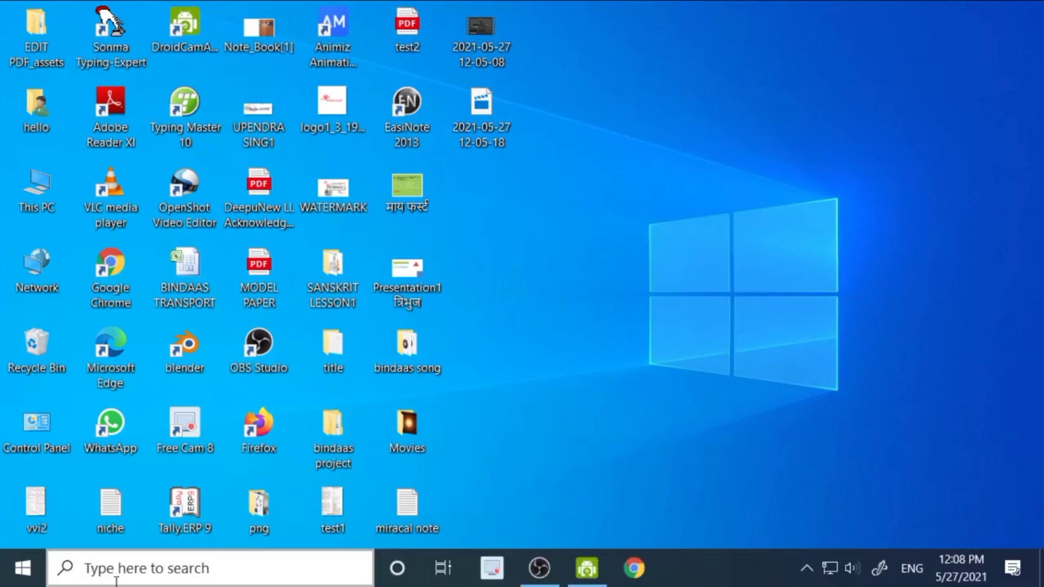
{"action": "left_click", "coordinate": [25, 570]}
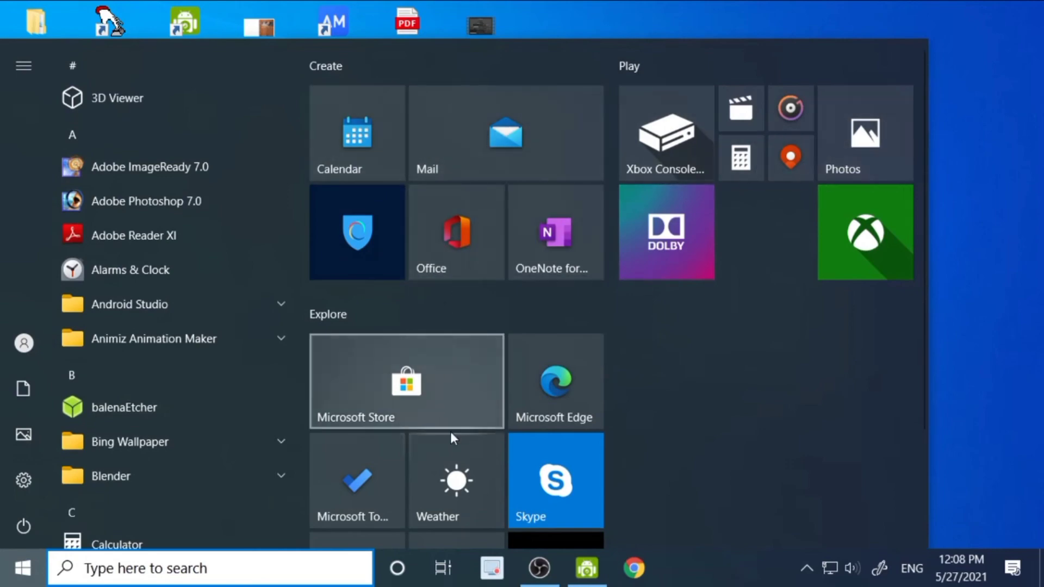
{"action": "scroll", "coordinate": [537, 441], "scroll_direction": "down", "scroll_amount": 2}
{"action": "scroll", "coordinate": [537, 440], "scroll_direction": "up", "scroll_amount": 2}
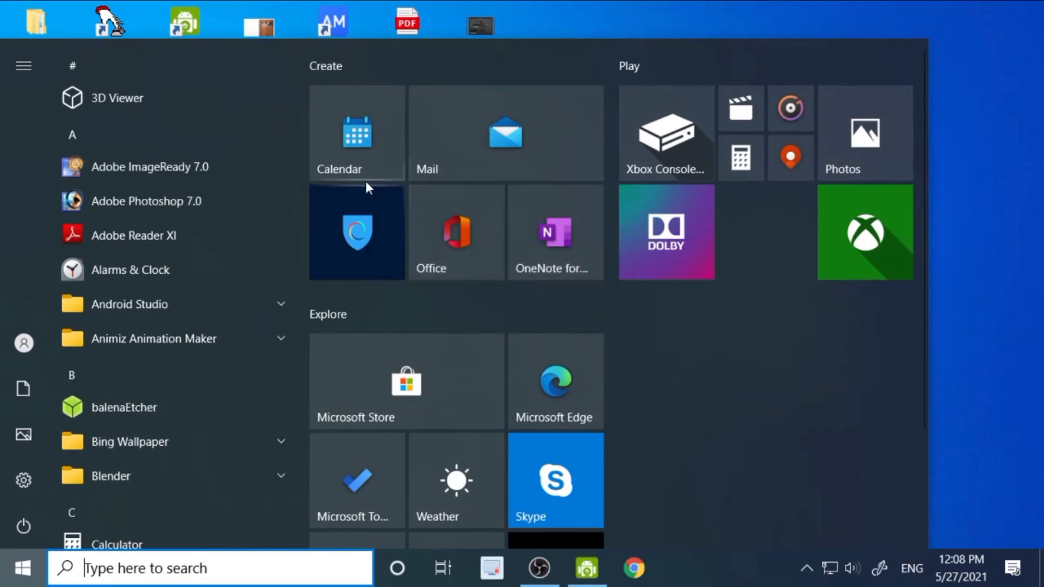
{"action": "right_click", "coordinate": [361, 152]}
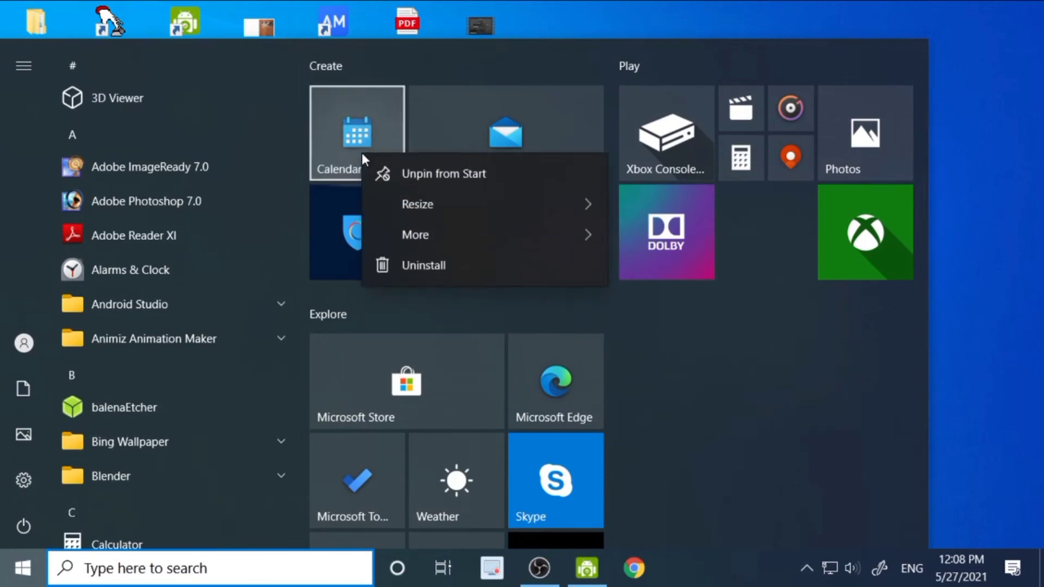
{"action": "mouse_move", "coordinate": [524, 234]}
{"action": "mouse_move", "coordinate": [430, 234]}
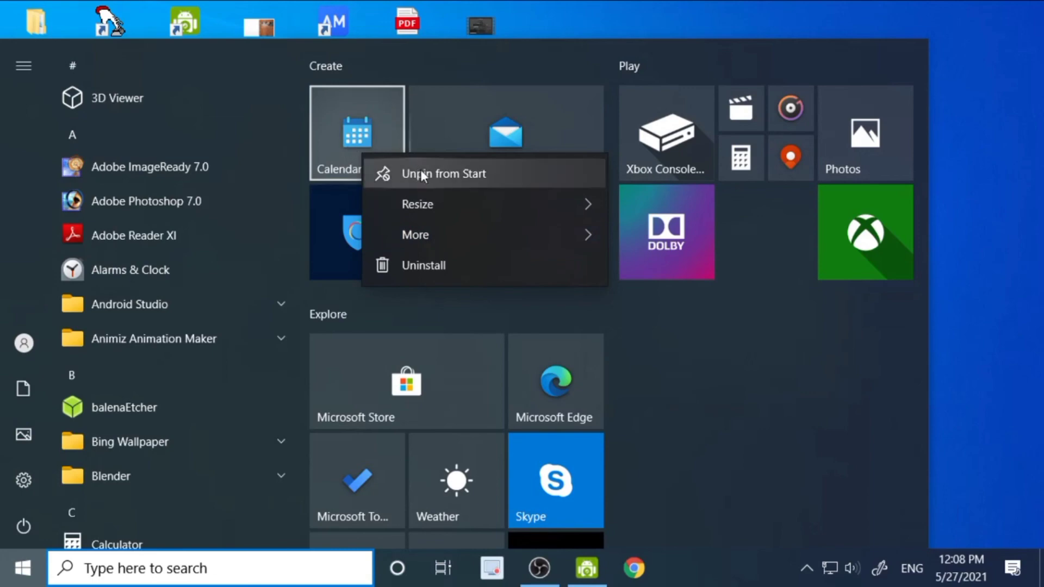
{"action": "mouse_move", "coordinate": [456, 211]}
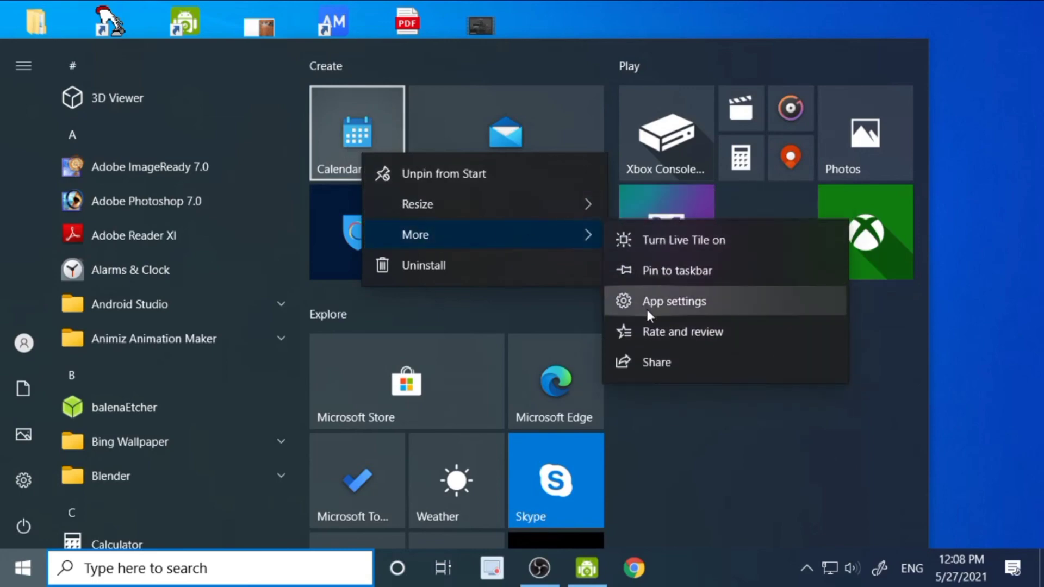
{"action": "left_click", "coordinate": [669, 231]}
- Turn off the Calendar app's Live Tile and check the tile's Live Tile option
{"action": "right_click", "coordinate": [358, 152]}
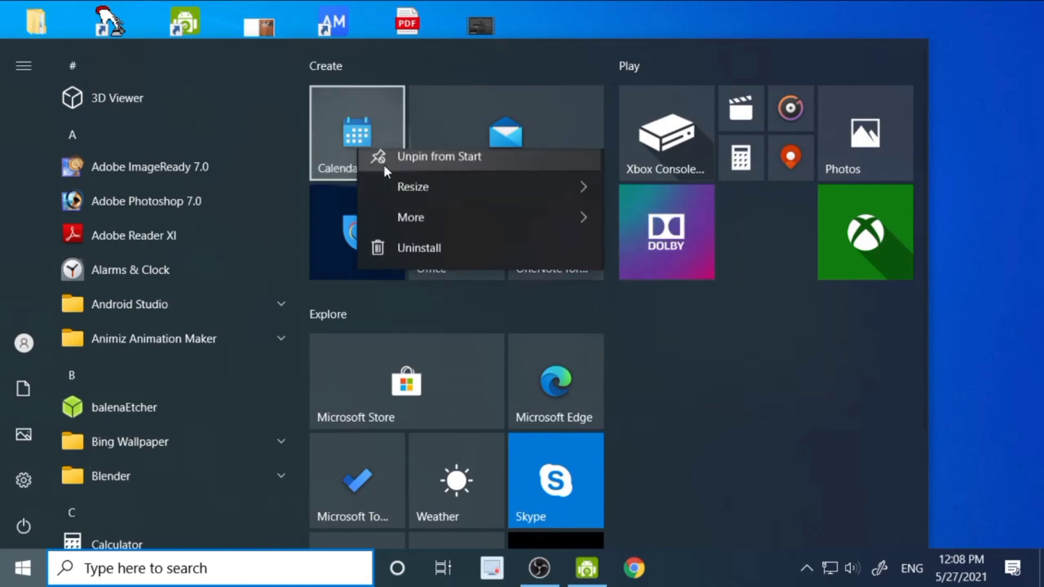
{"action": "mouse_move", "coordinate": [476, 231]}
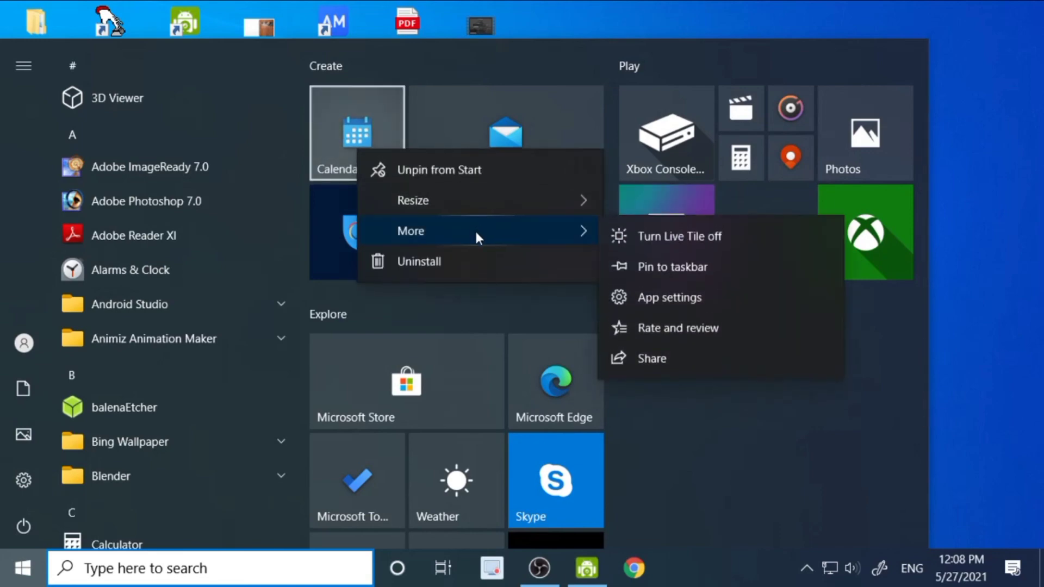
{"action": "left_click", "coordinate": [712, 237]}
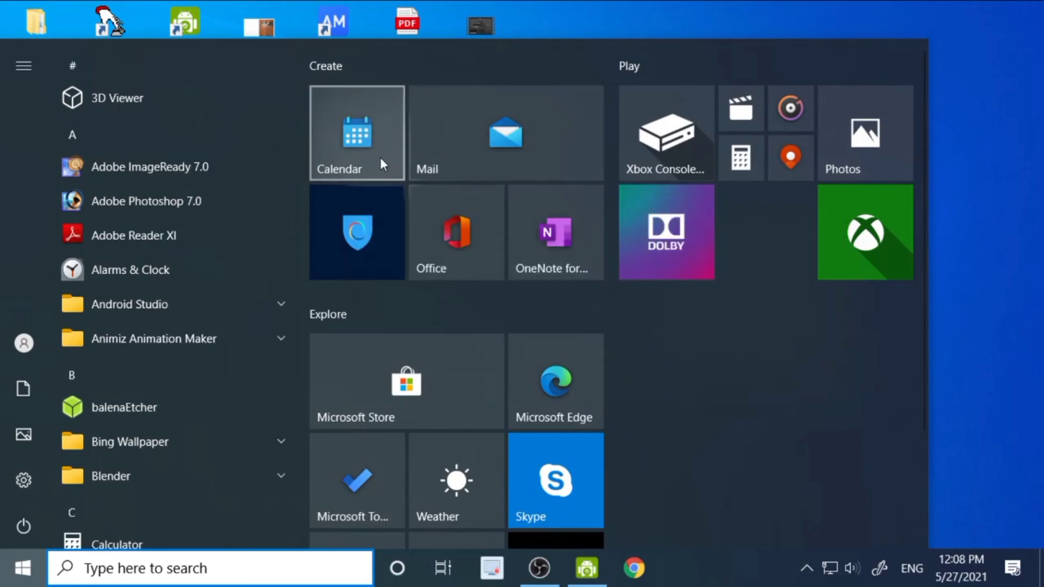
{"action": "right_click", "coordinate": [363, 143]}
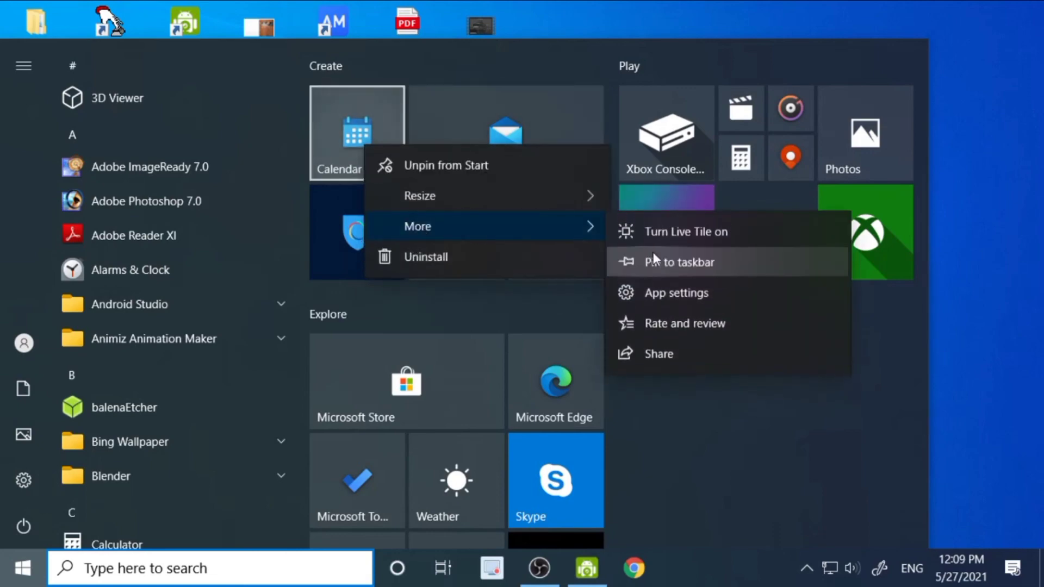
{"action": "left_click", "coordinate": [653, 422]}
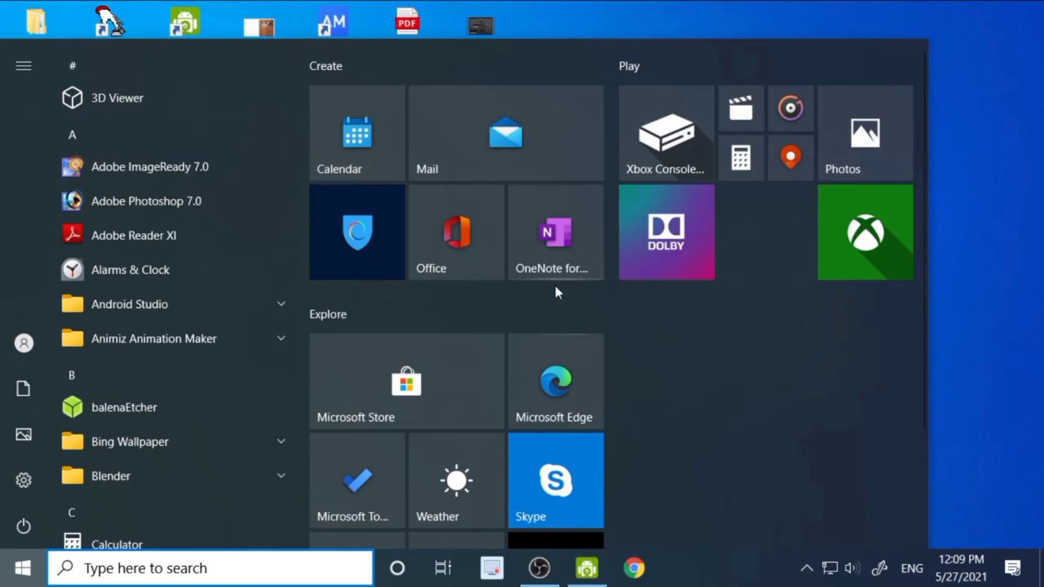
- Check the Live Tile options of the Office and Microsoft Edge tiles, look over the remaining tiles and close Start
{"action": "right_click", "coordinate": [467, 217]}
{"action": "mouse_move", "coordinate": [563, 301]}
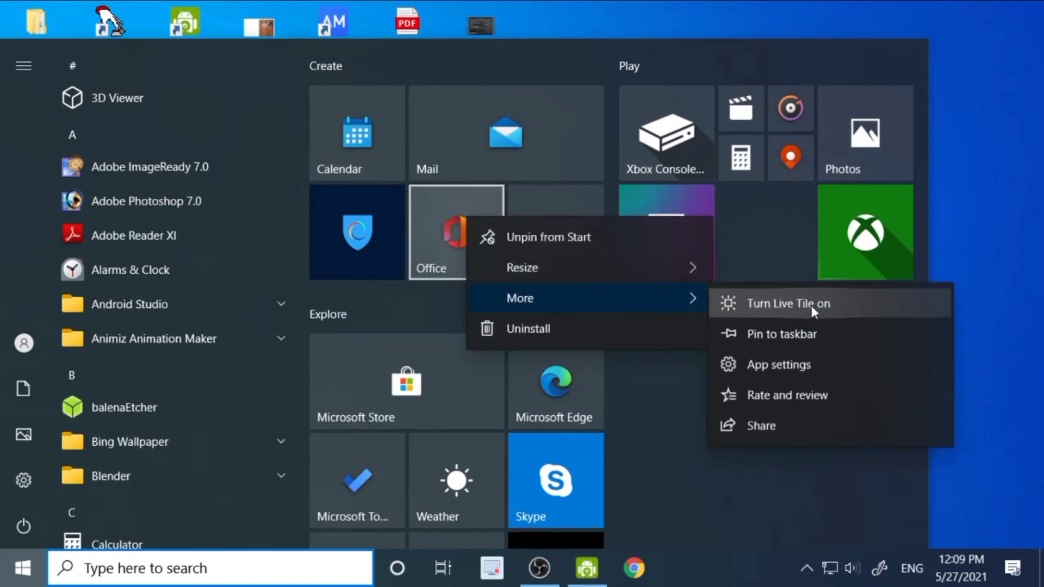
{"action": "left_click", "coordinate": [615, 401]}
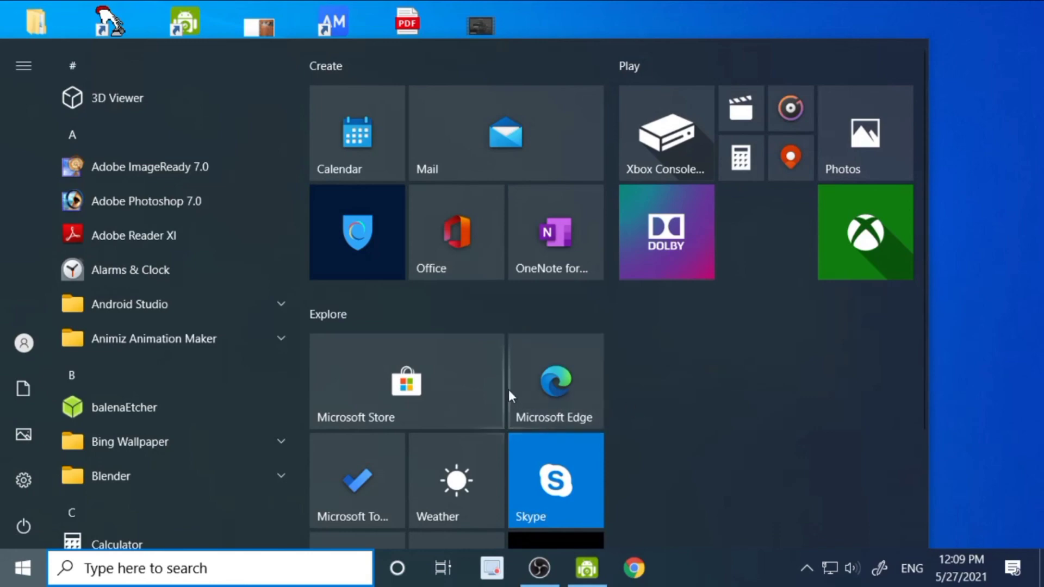
{"action": "right_click", "coordinate": [560, 389]}
{"action": "mouse_move", "coordinate": [625, 469]}
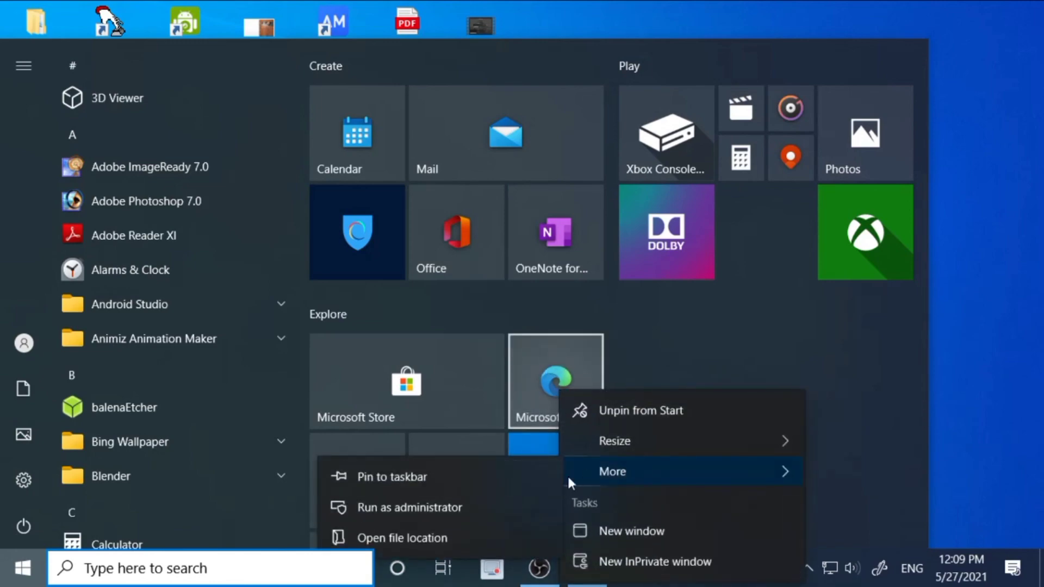
{"action": "left_click", "coordinate": [713, 325]}
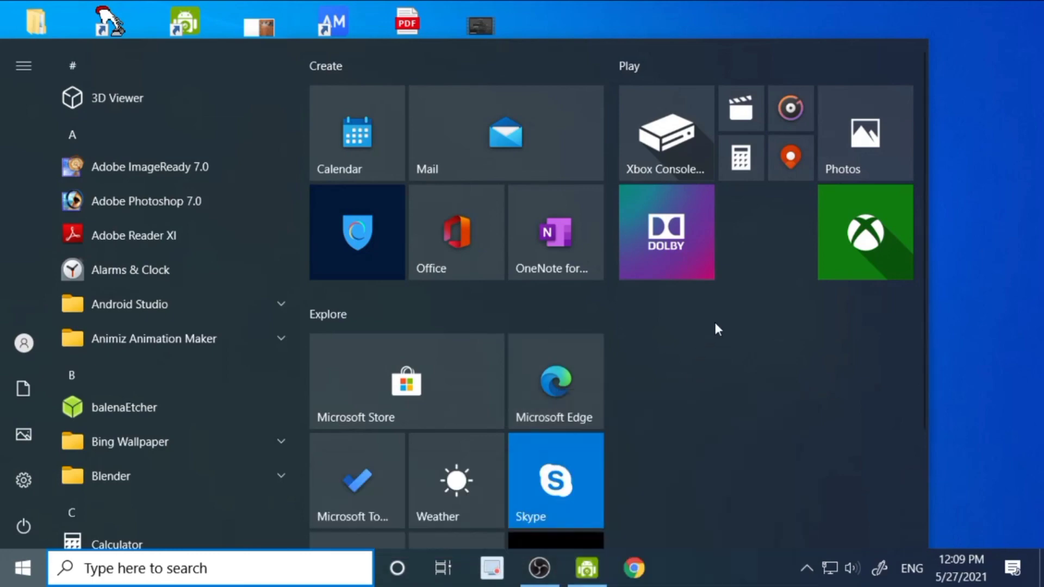
{"action": "scroll", "coordinate": [556, 375], "scroll_direction": "down", "scroll_amount": 3}
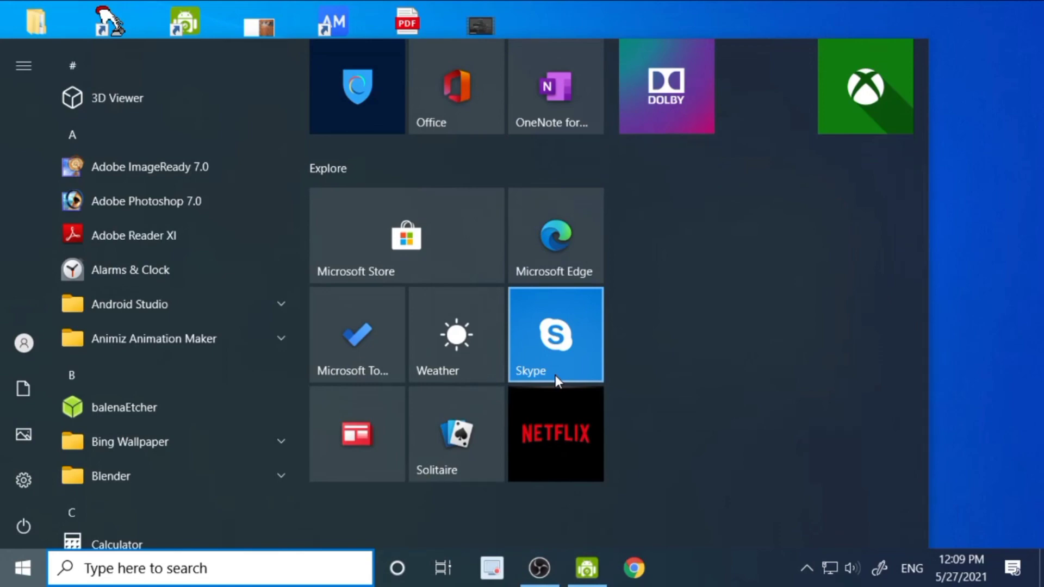
{"action": "left_click", "coordinate": [673, 24]}
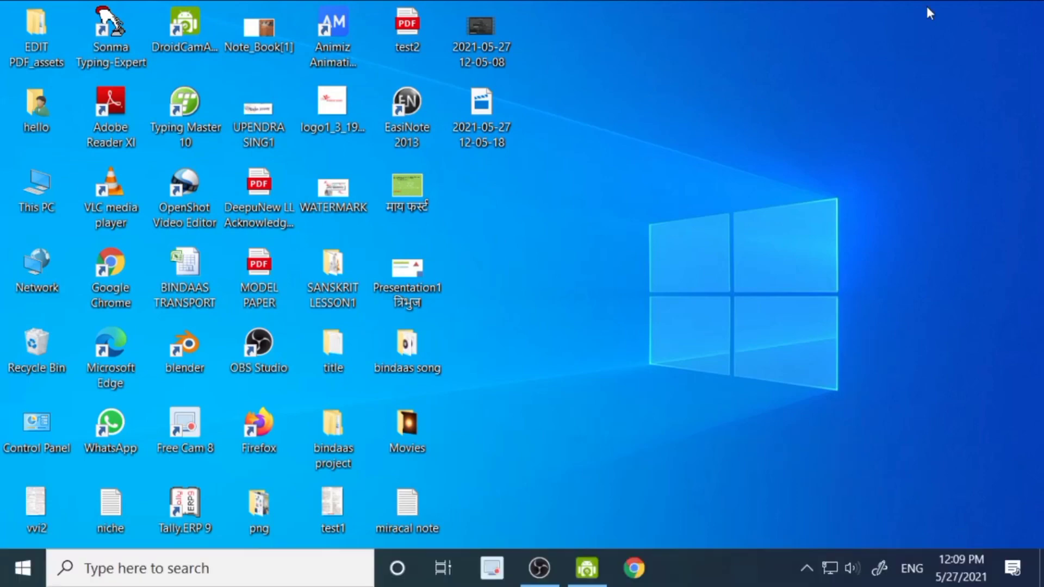